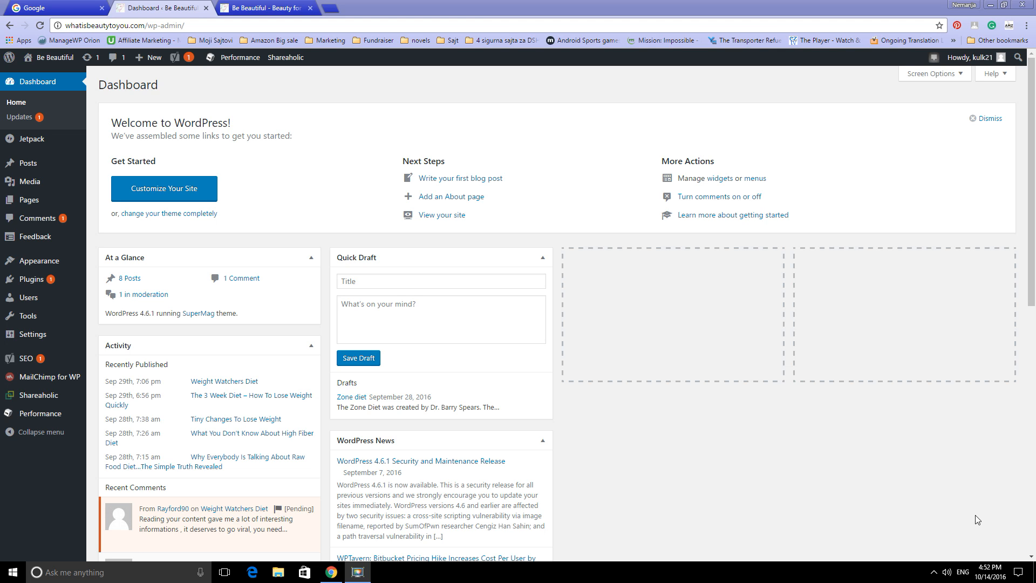
# Open the Yoast SEO dashboard and dismiss its rating-request notification.
pyautogui.moveTo(4, 362)
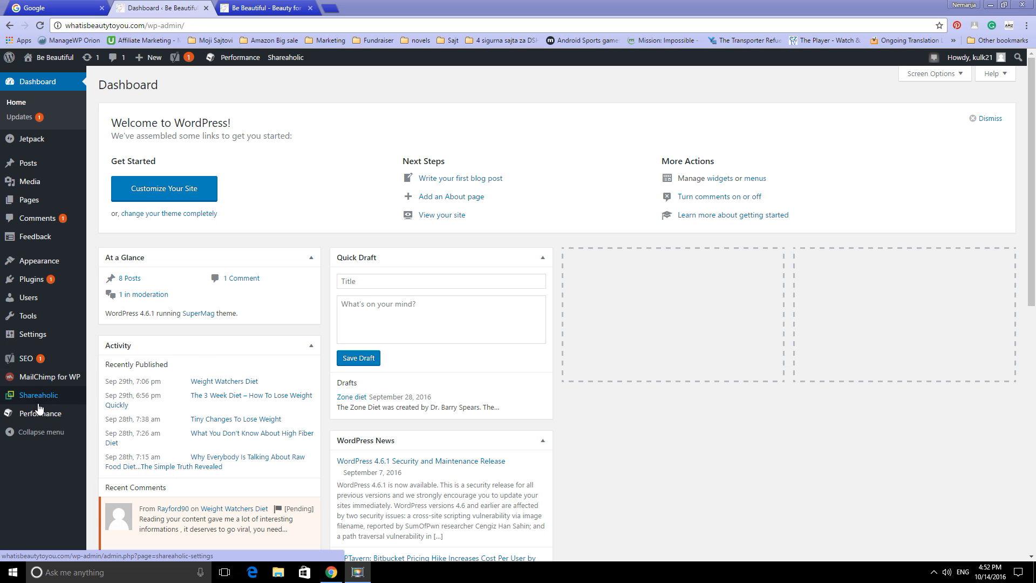
pyautogui.click(16, 362)
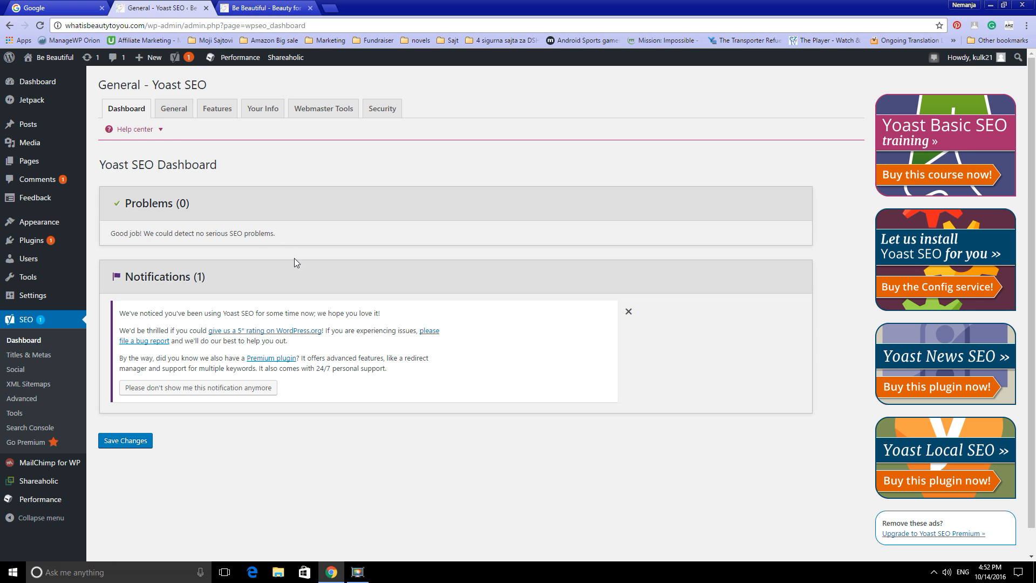
pyautogui.click(629, 312)
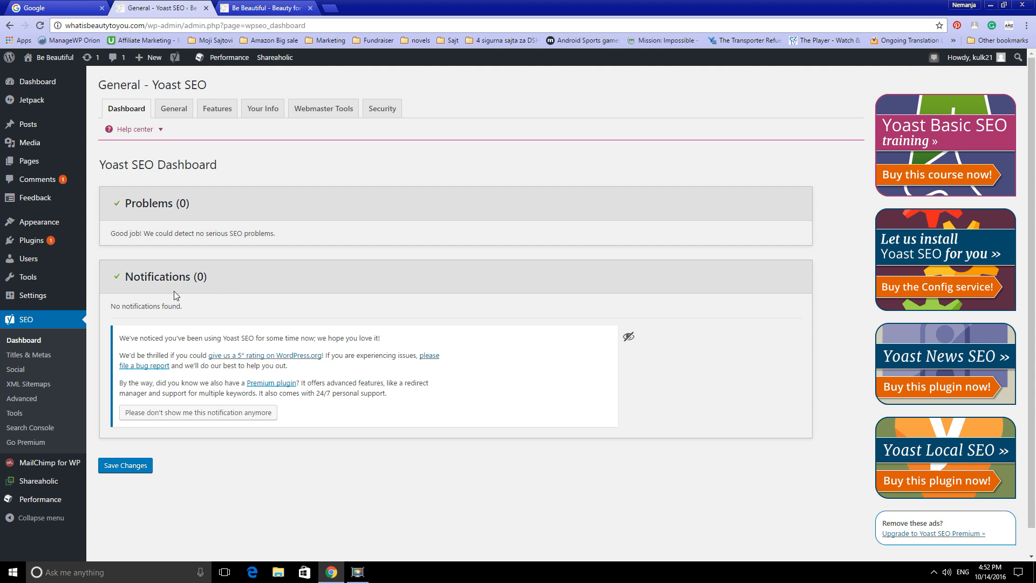
# Review the General, Features, Your Info, Webmaster Tools and Security settings of Yoast SEO and return to its dashboard.
pyautogui.click(174, 109)
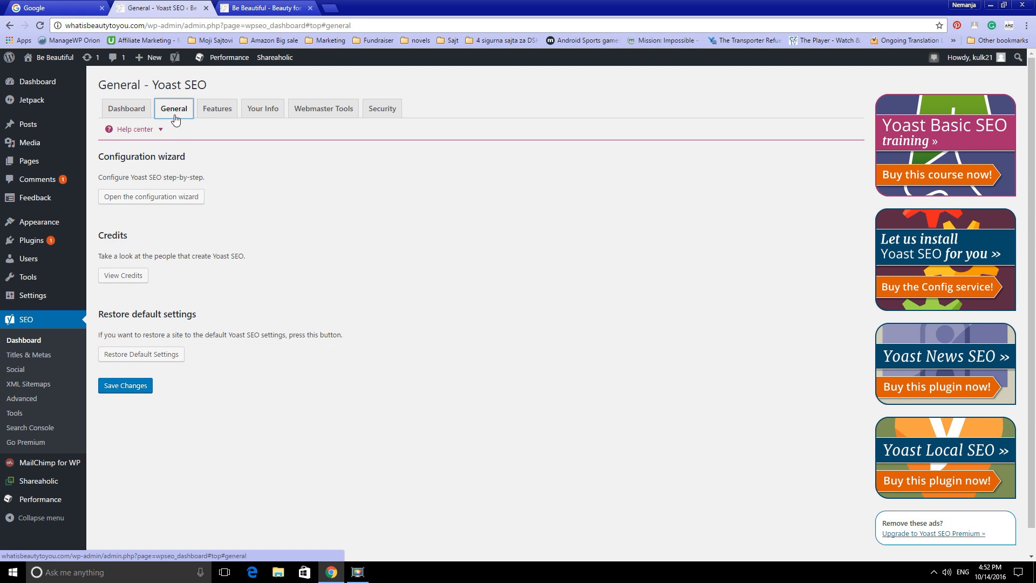
pyautogui.click(216, 109)
pyautogui.click(263, 111)
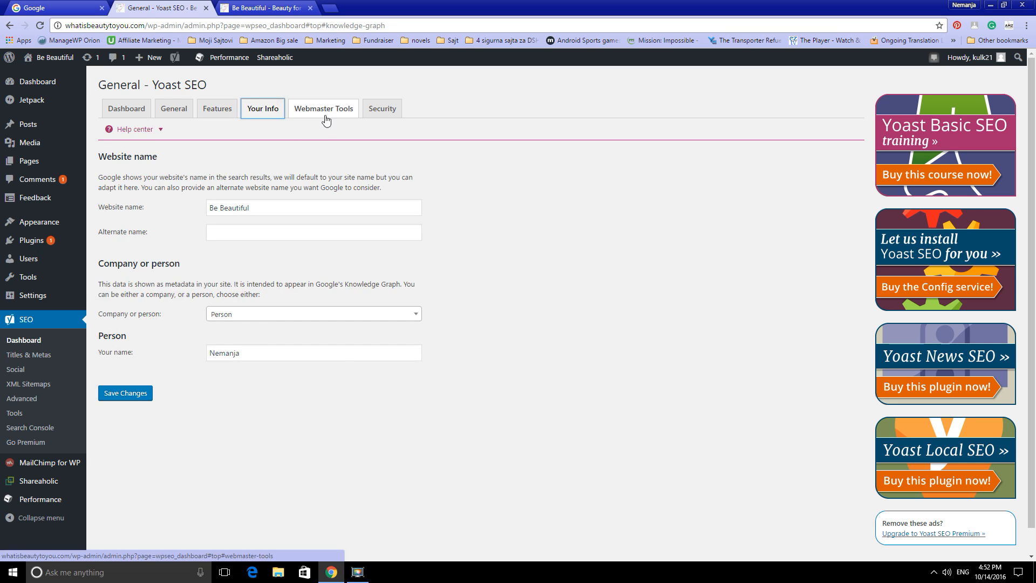
pyautogui.click(324, 110)
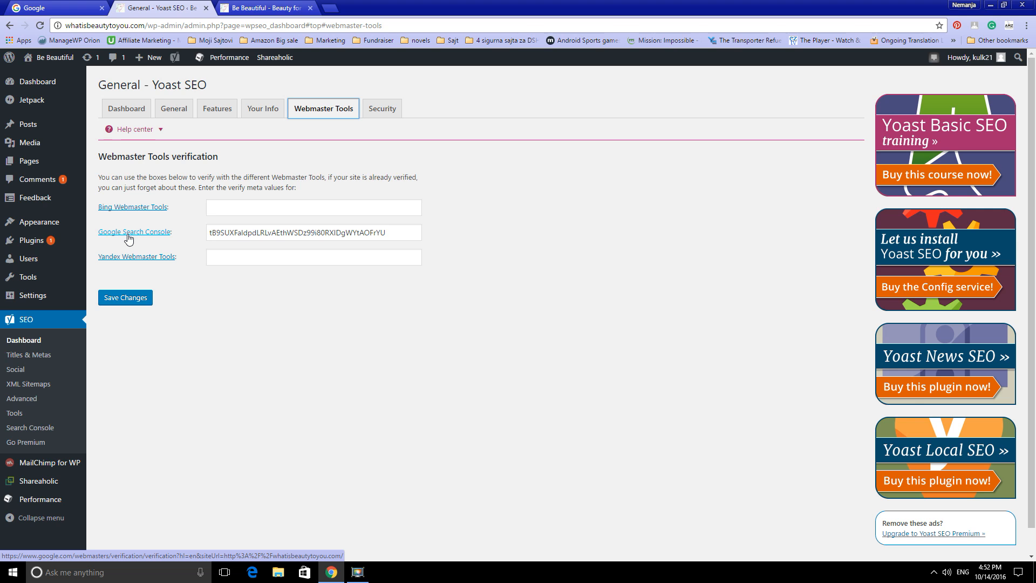
pyautogui.click(381, 106)
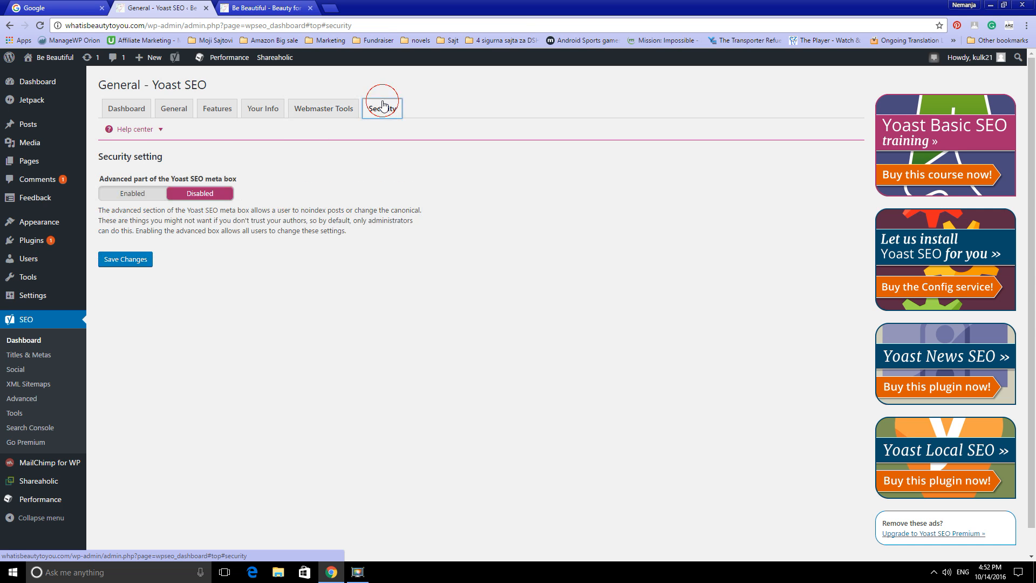
pyautogui.click(136, 113)
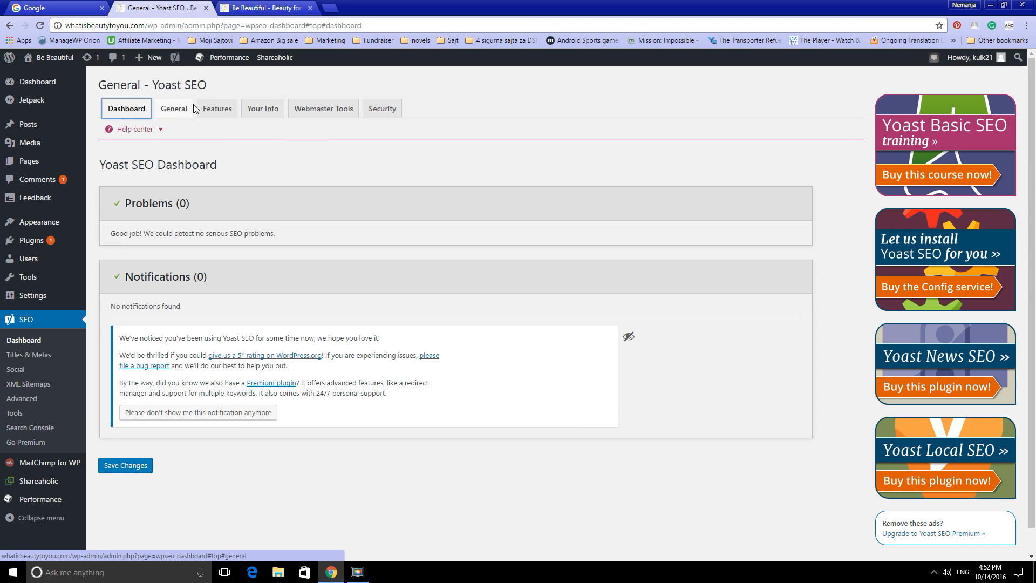
# View the Yoast SEO configuration wizard's welcome page and return to the General settings.
pyautogui.click(186, 110)
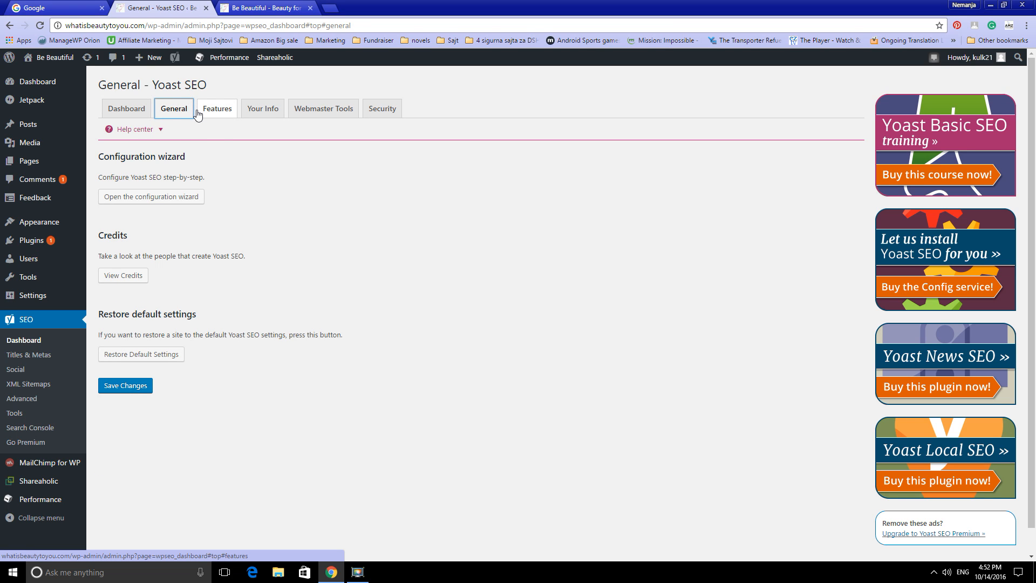
pyautogui.click(181, 197)
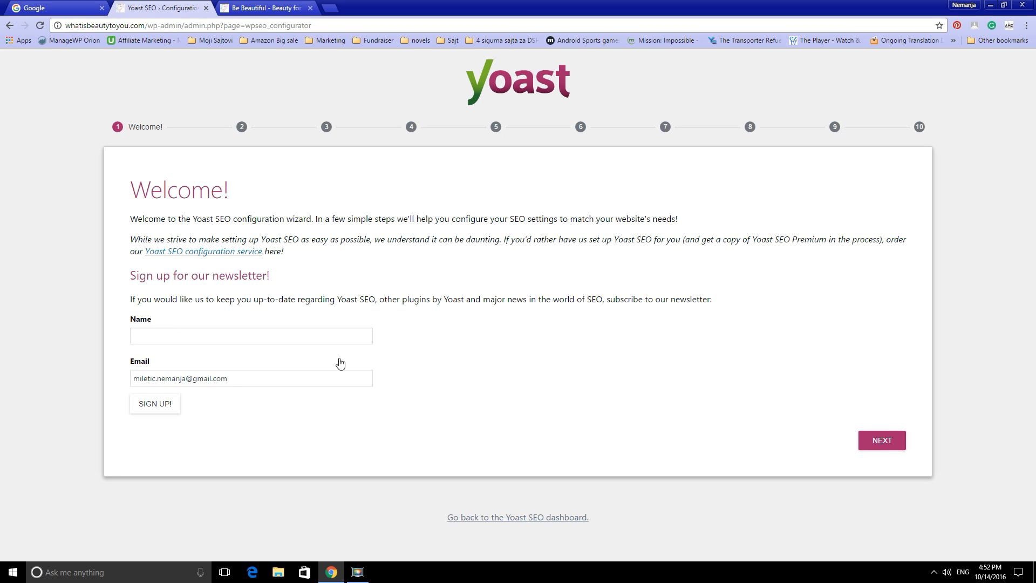
pyautogui.click(11, 27)
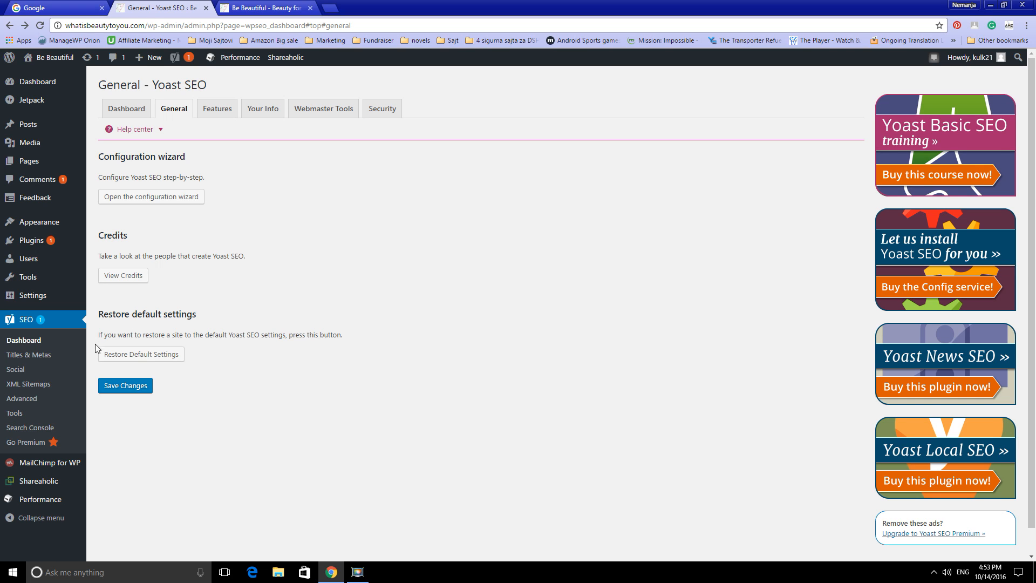
# Check the Yoast SEO XML Sitemaps setting and search for new plugins with the keyword xml-sitemap.
pyautogui.click(44, 385)
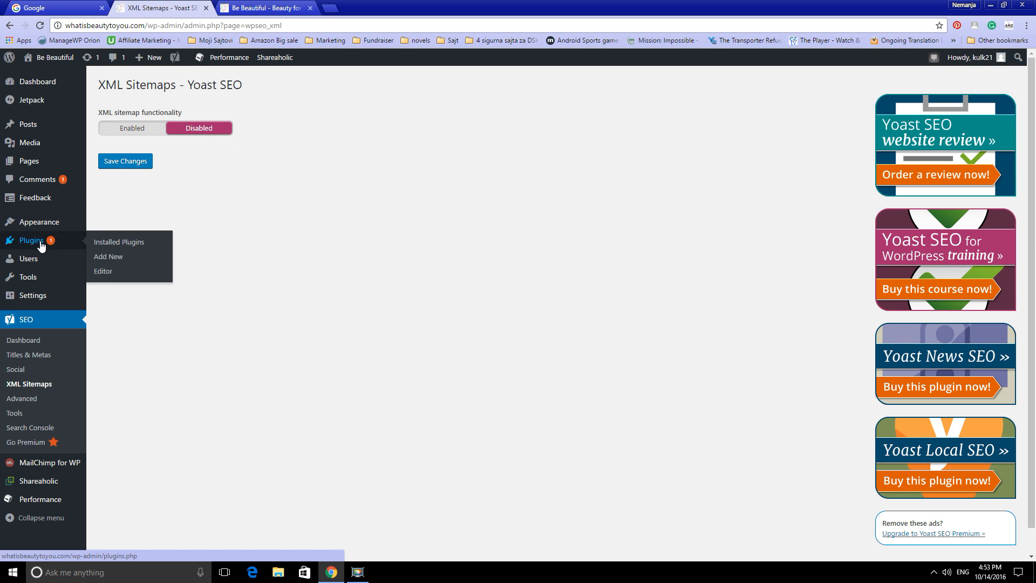
pyautogui.moveTo(28, 240)
pyautogui.click(102, 258)
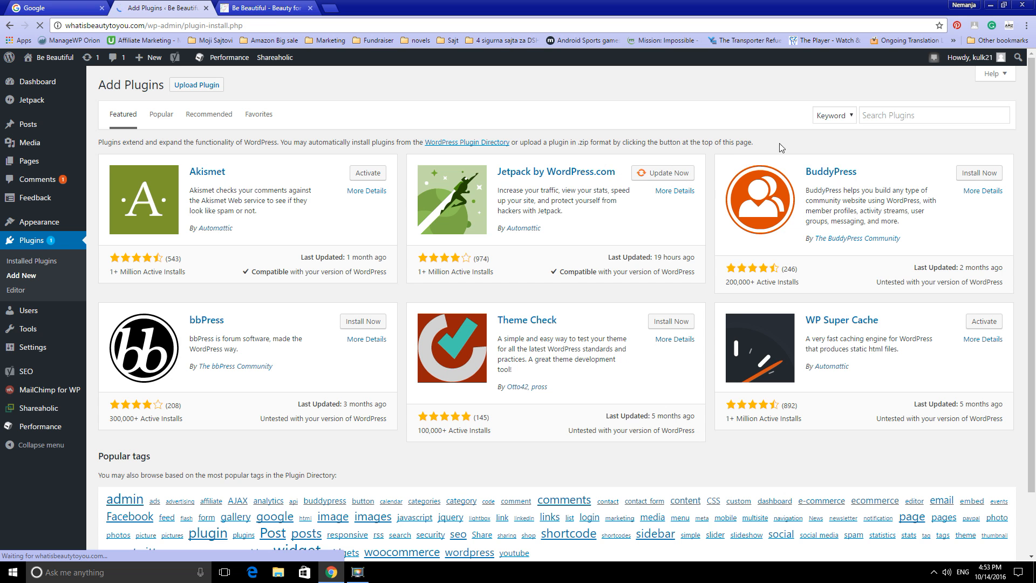
pyautogui.click(912, 115)
pyautogui.write('x')
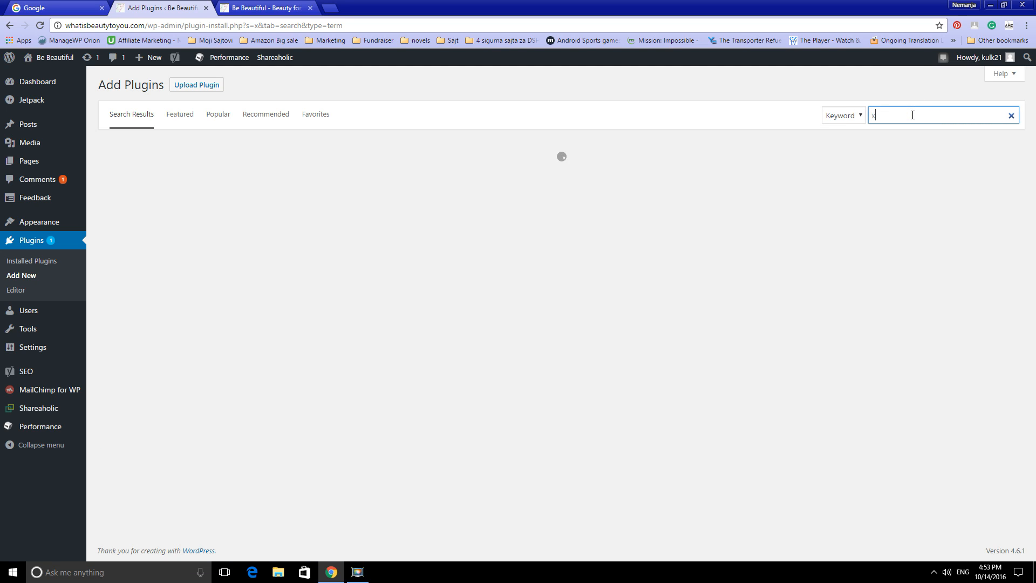
pyautogui.write('ms')
pyautogui.press('BackSpace')
pyautogui.write('l-sitemap')
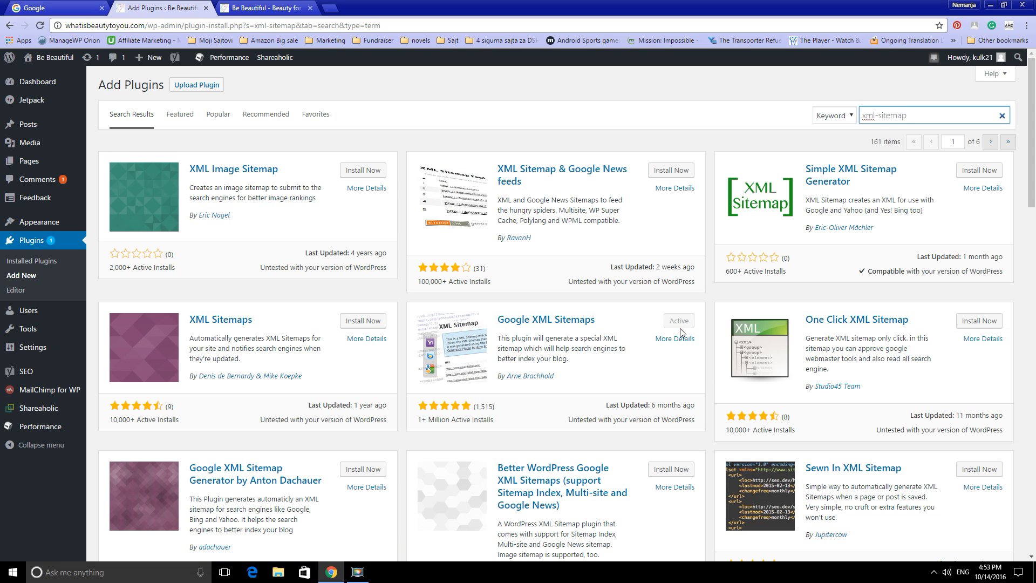
# Enable breadcrumbs in the advanced Yoast SEO settings and save the changes.
pyautogui.moveTo(59, 379)
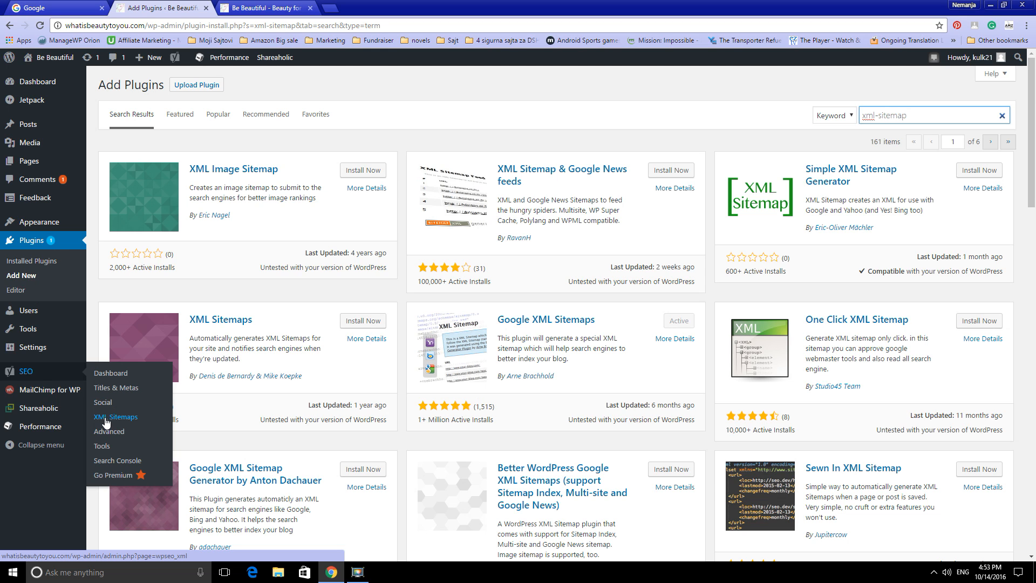
pyautogui.click(37, 368)
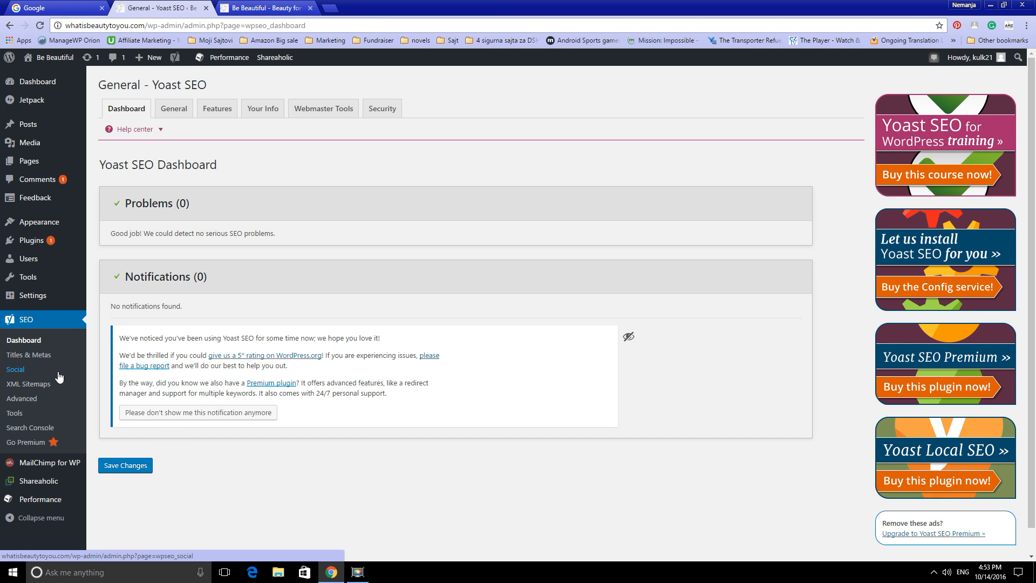
pyautogui.click(36, 399)
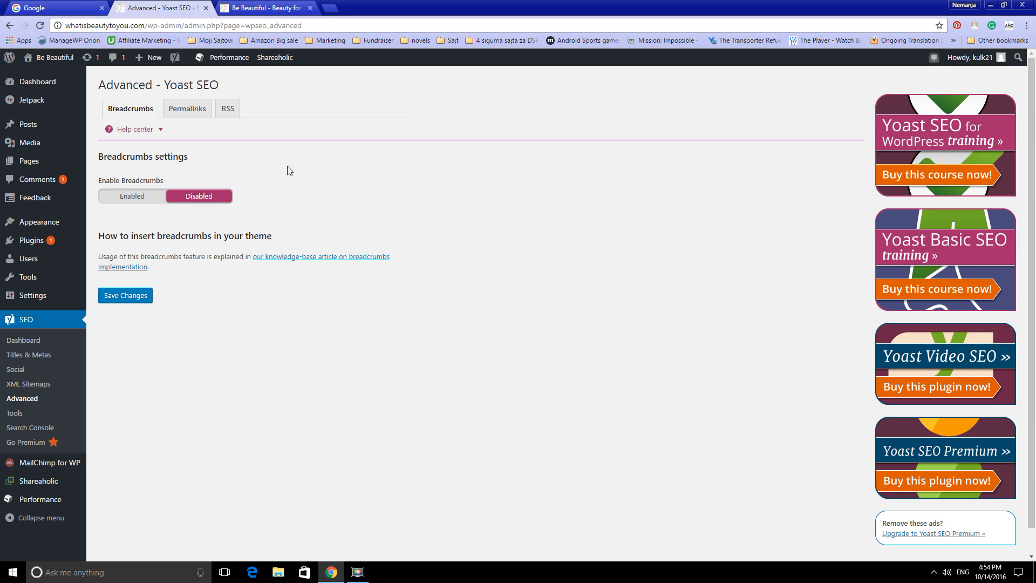
pyautogui.click(153, 198)
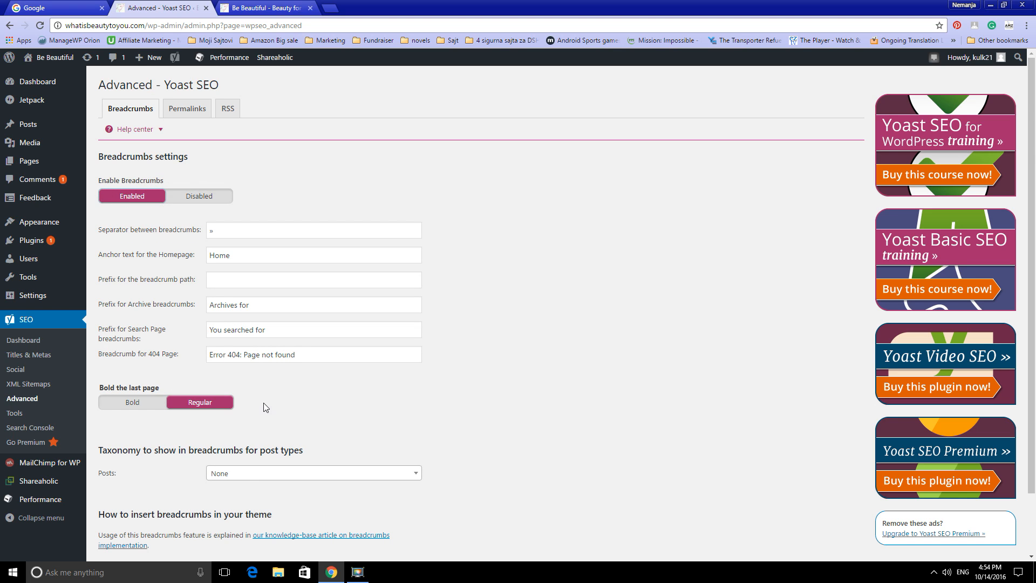
pyautogui.scroll(-2, 265, 407)
pyautogui.click(130, 506)
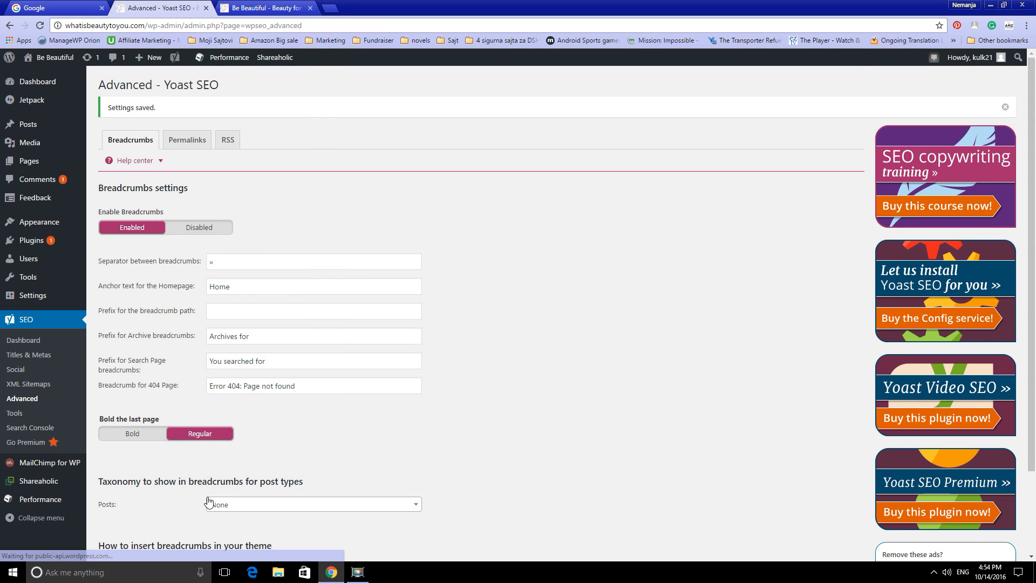
# Review the Permalinks and RSS feed settings in the advanced Yoast SEO section.
pyautogui.click(178, 139)
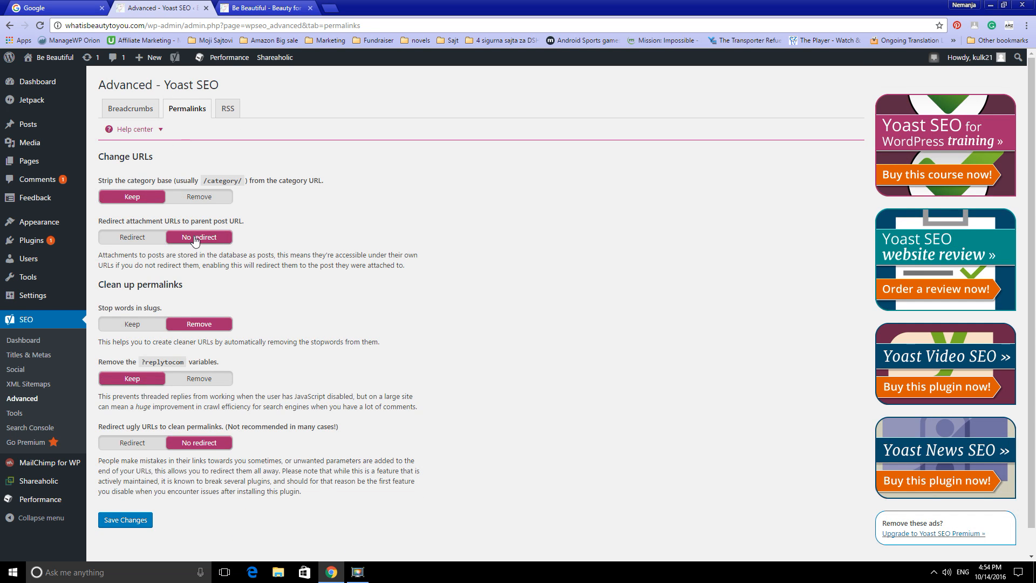
pyautogui.scroll(-1, 193, 249)
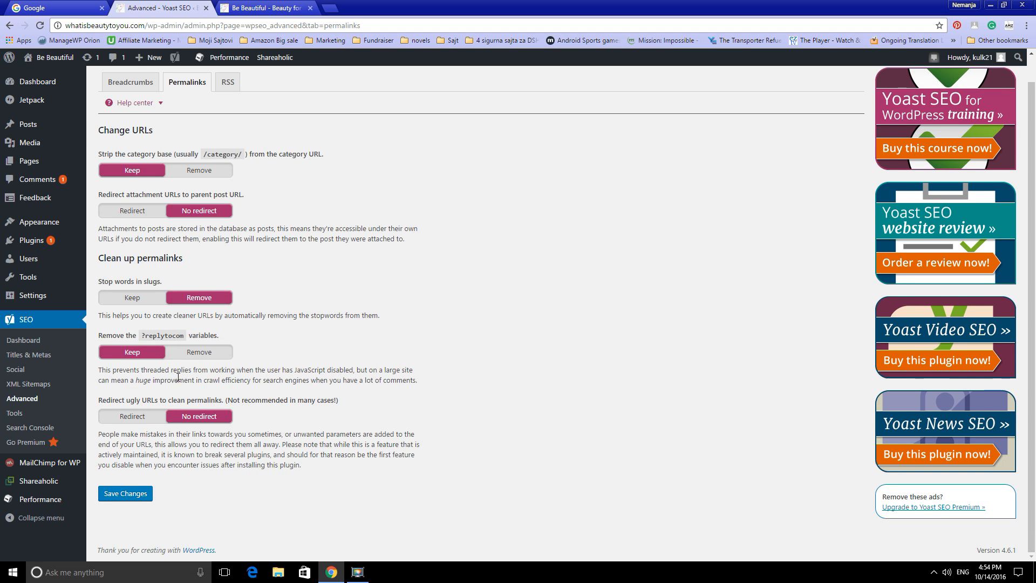
pyautogui.scroll(1, 178, 233)
pyautogui.click(225, 104)
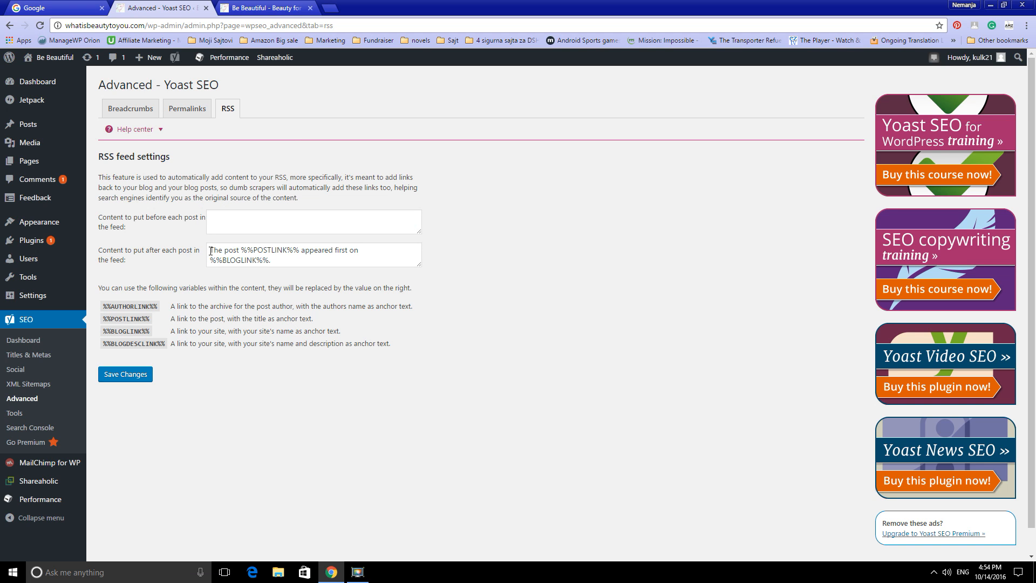
# Look over the Yoast SEO Search Console and Titles & Metas pages and revisit the Webmaster Tools verification settings.
pyautogui.click(14, 413)
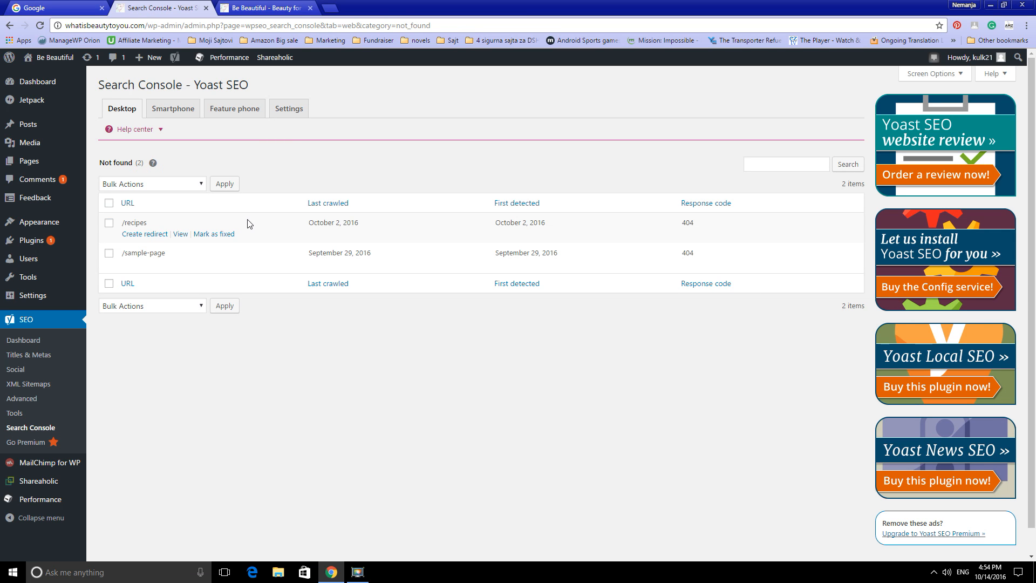
pyautogui.click(30, 357)
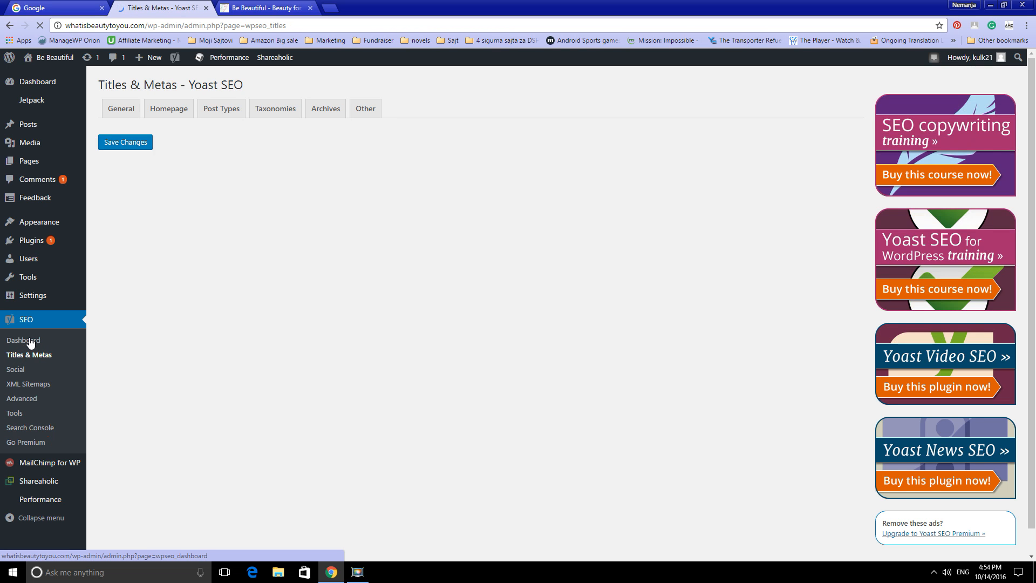
pyautogui.click(31, 340)
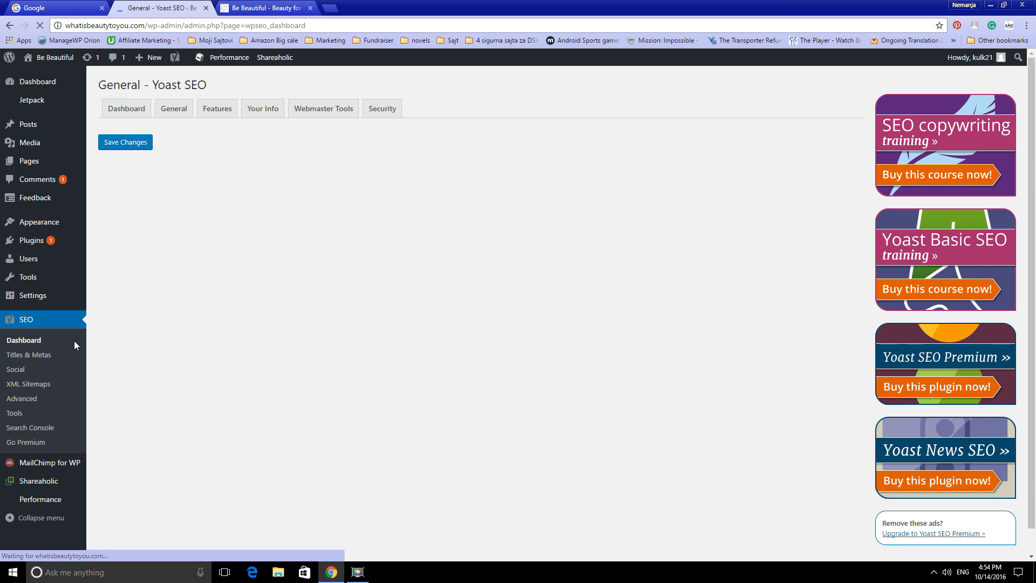
pyautogui.click(335, 109)
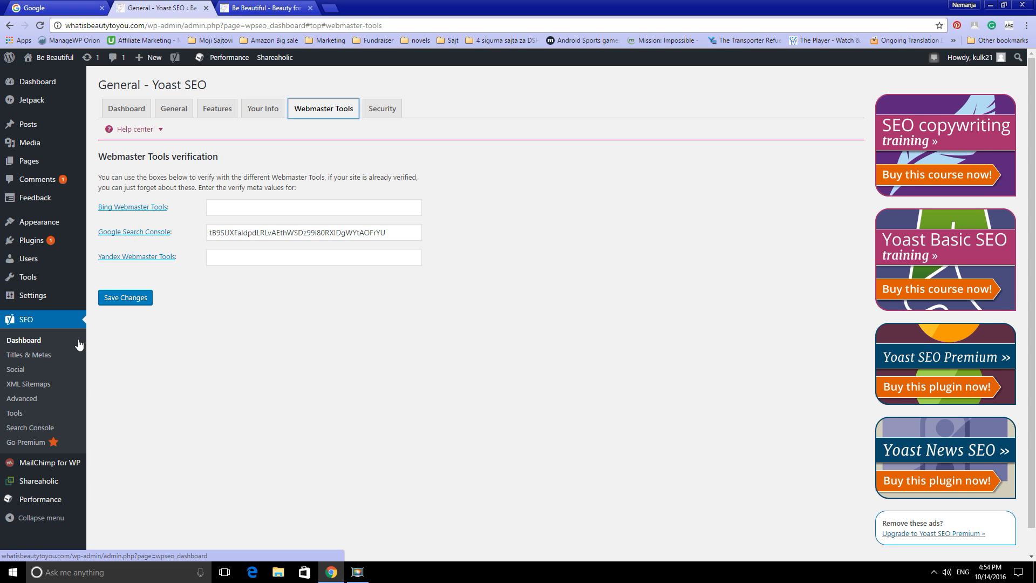
# Open the Shareaholic App Manager, view the social share buttons on the live site, and return to the App Manager.
pyautogui.moveTo(69, 473)
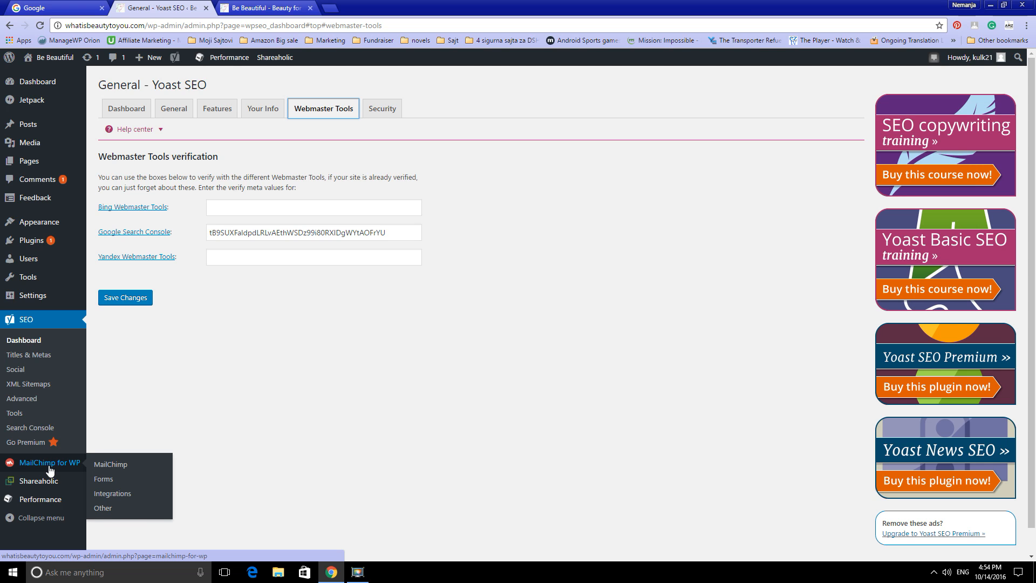
pyautogui.click(38, 483)
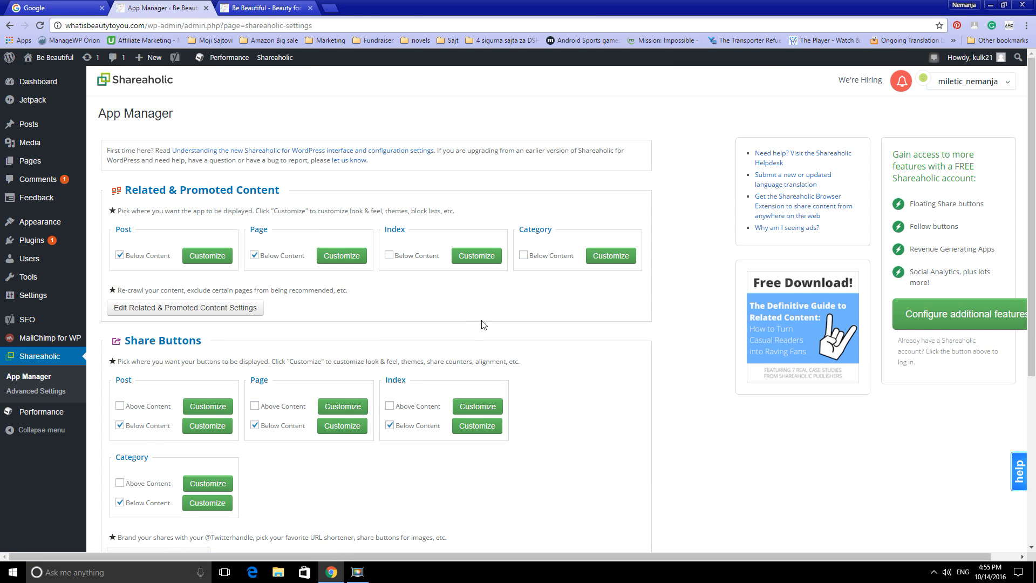
pyautogui.click(286, 6)
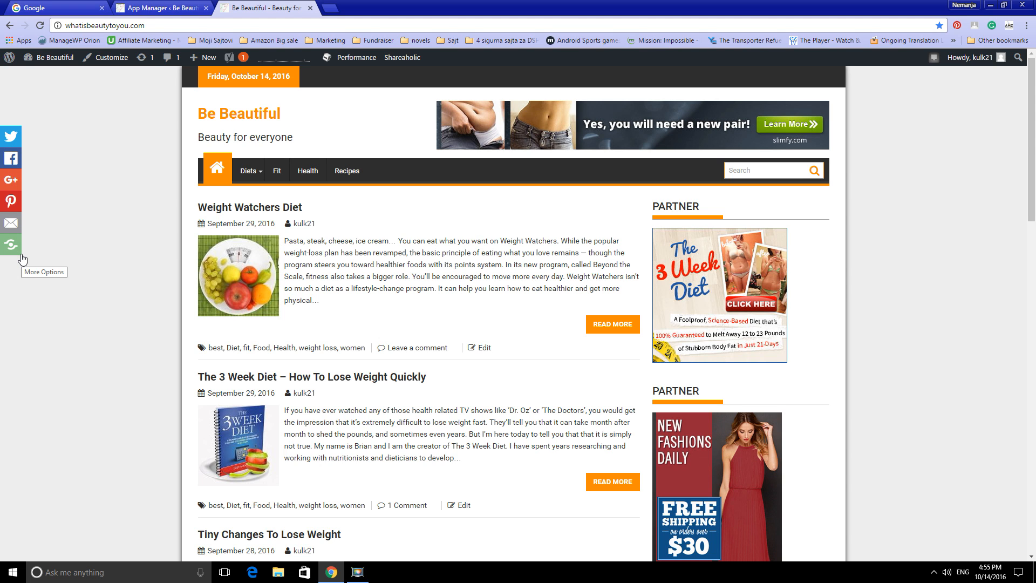
pyautogui.click(165, 4)
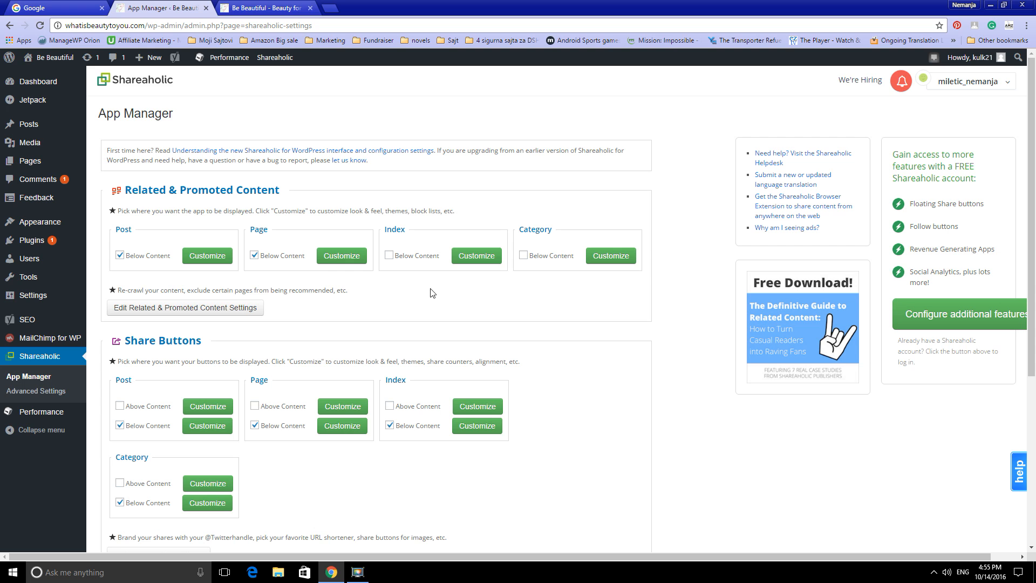
# Look over the Shareaholic App Manager options and highlight the Related & Promoted Content heading.
pyautogui.scroll(-3, 160, 451)
pyautogui.scroll(3, 176, 430)
pyautogui.moveTo(125, 189); pyautogui.dragTo(280, 190)
# Open the Shareaholic account's My Profile page in a new tab and view its profile settings.
pyautogui.moveTo(972, 57)
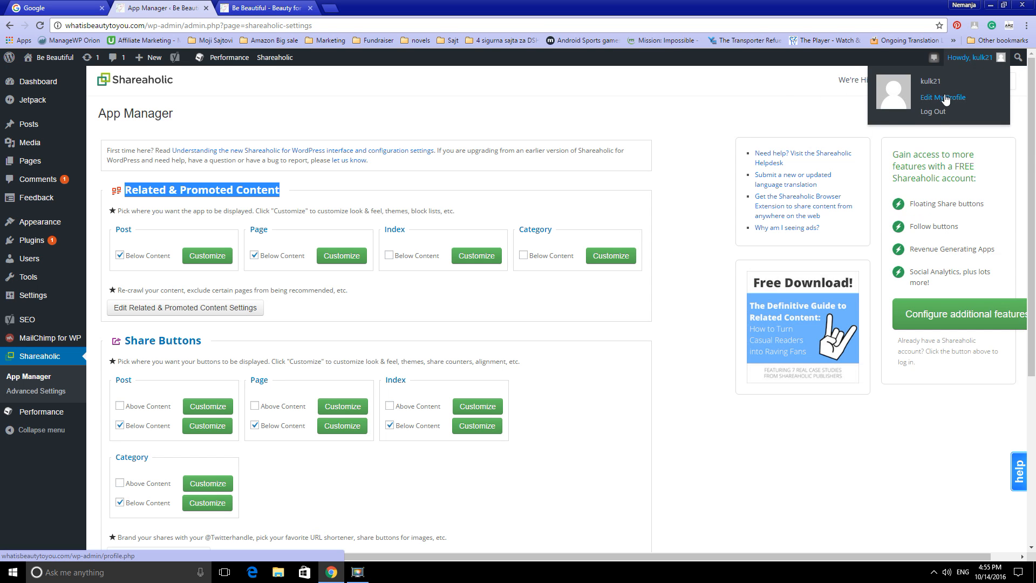
pyautogui.click(964, 88)
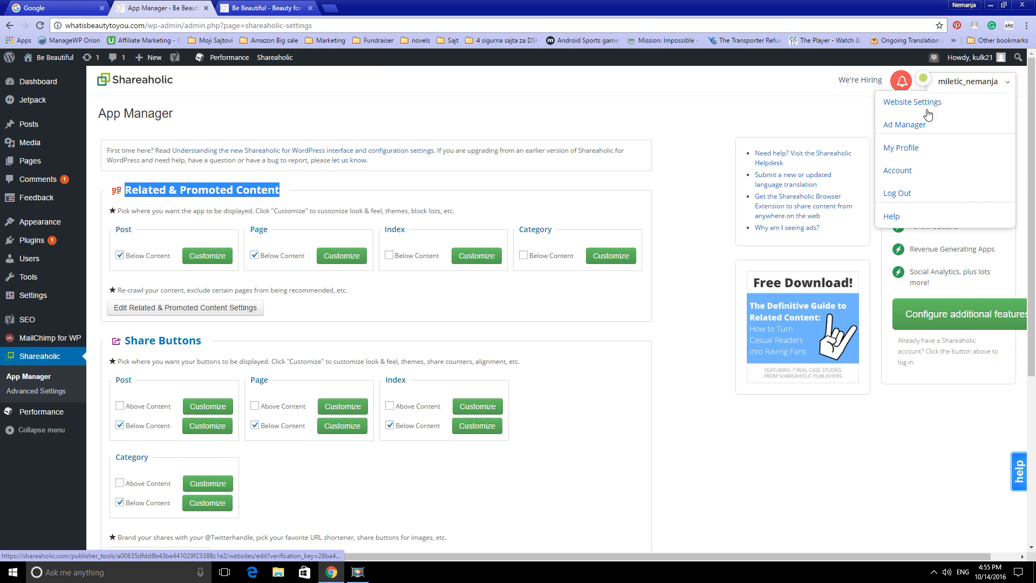
pyautogui.rightClick(909, 151)
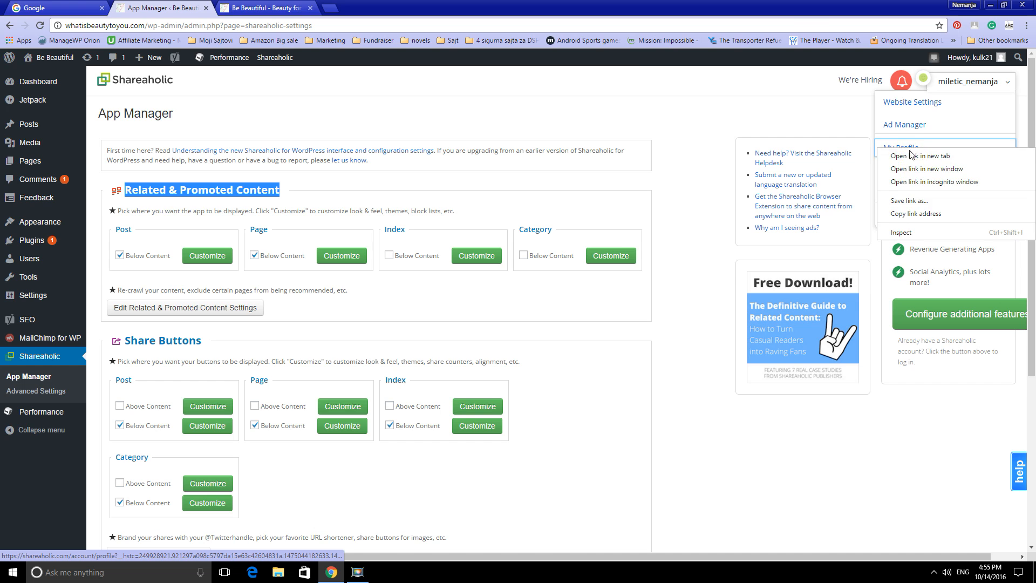
pyautogui.click(913, 155)
pyautogui.click(365, 7)
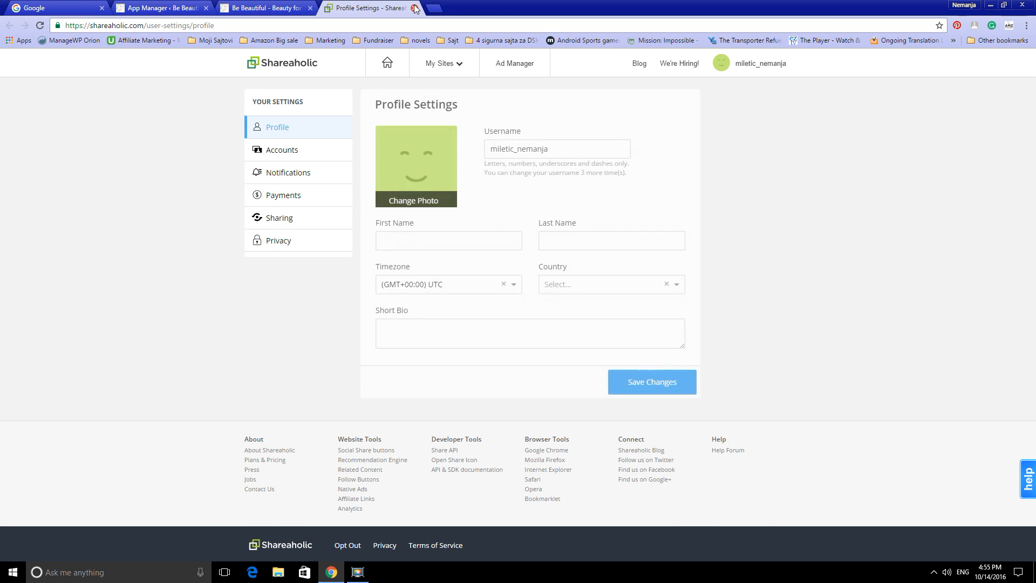
# Close the Shareaholic profile page, return to the App Manager, and open the Be Beautiful live site in a new tab.
pyautogui.click(414, 7)
pyautogui.click(162, 8)
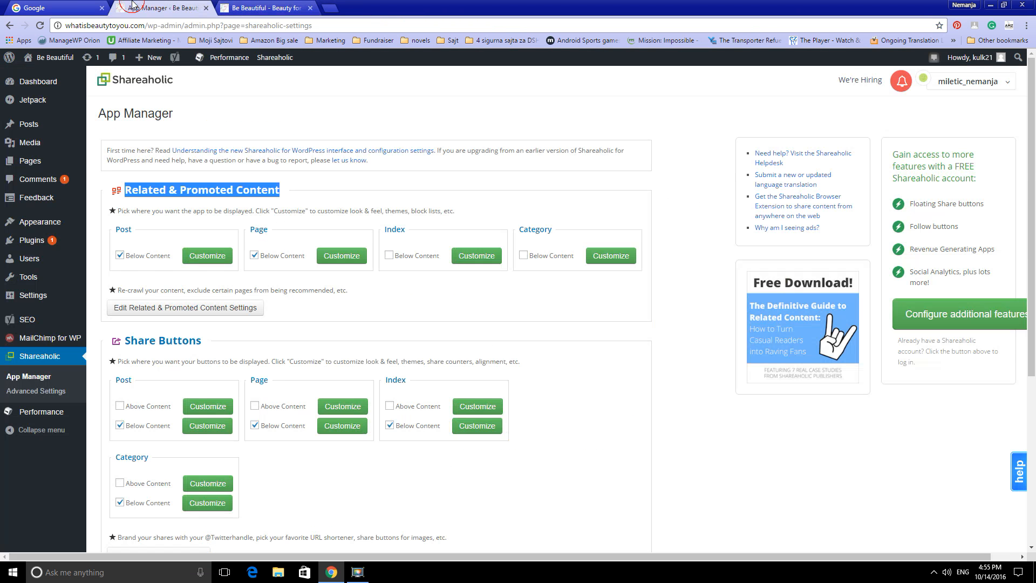
pyautogui.moveTo(282, 190); pyautogui.dragTo(123, 193)
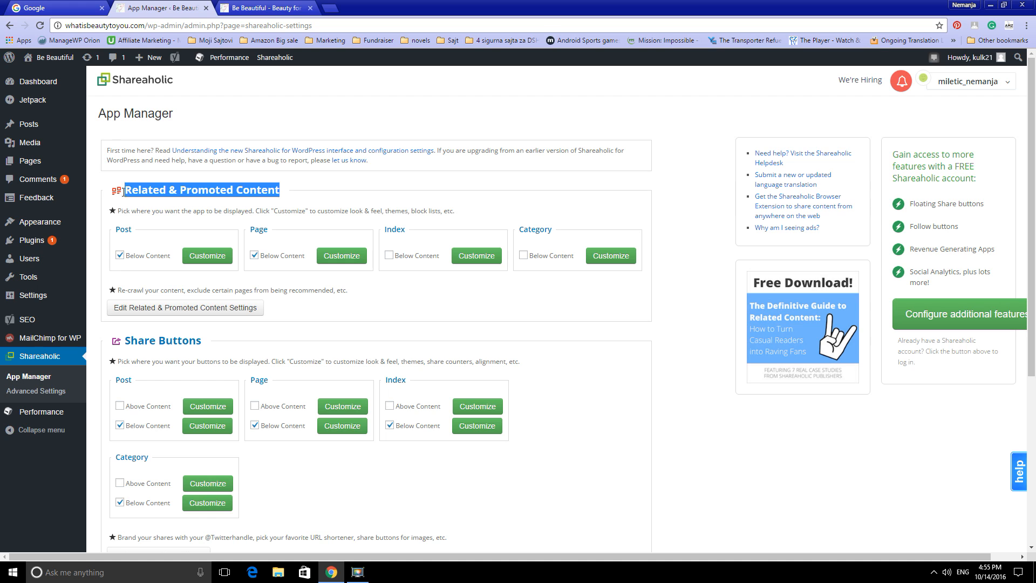
pyautogui.rightClick(54, 57)
pyautogui.click(72, 64)
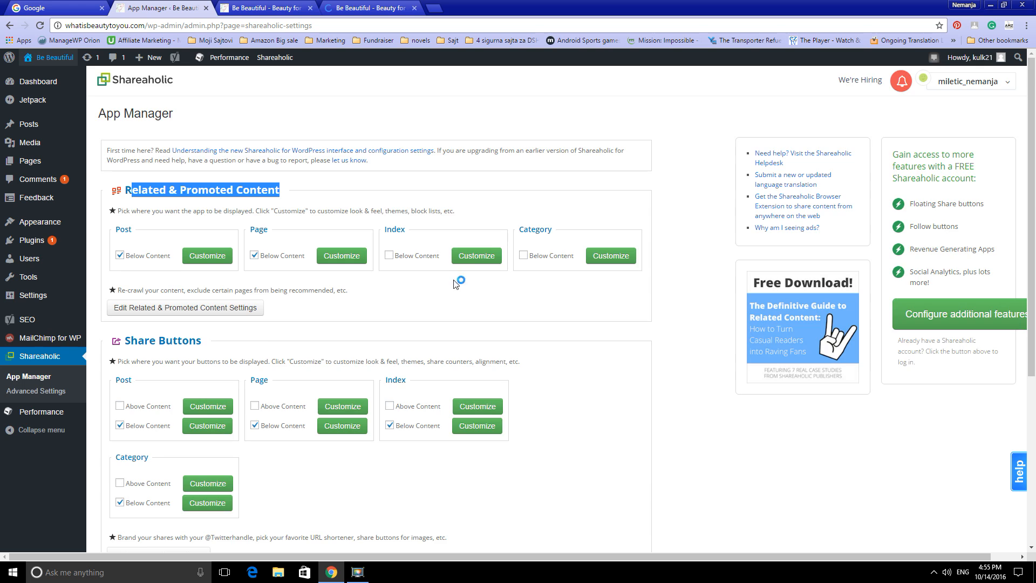
# View the Shareaholic Monetization Settings and close them without saving.
pyautogui.scroll(-4, 458, 283)
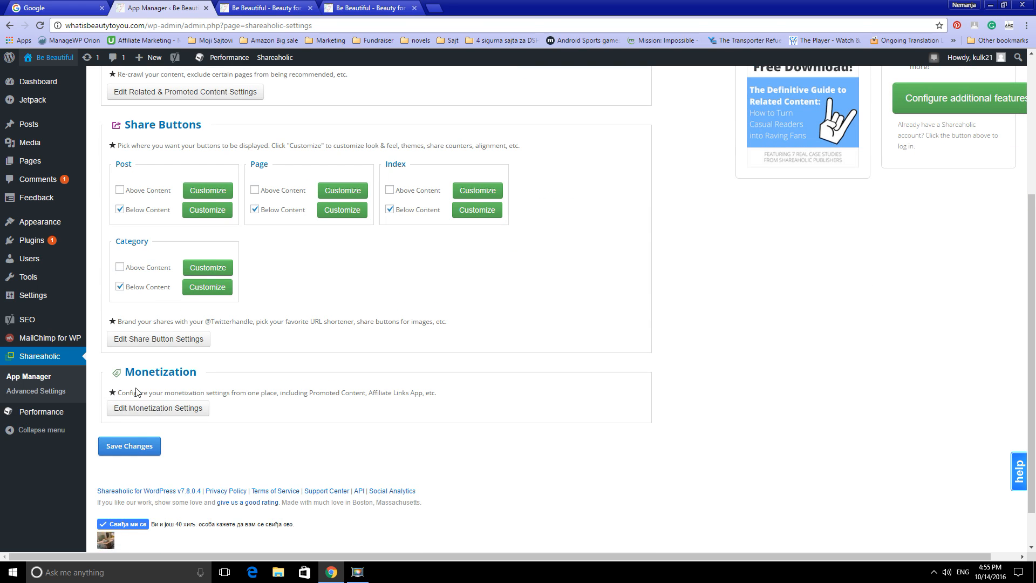
pyautogui.click(140, 409)
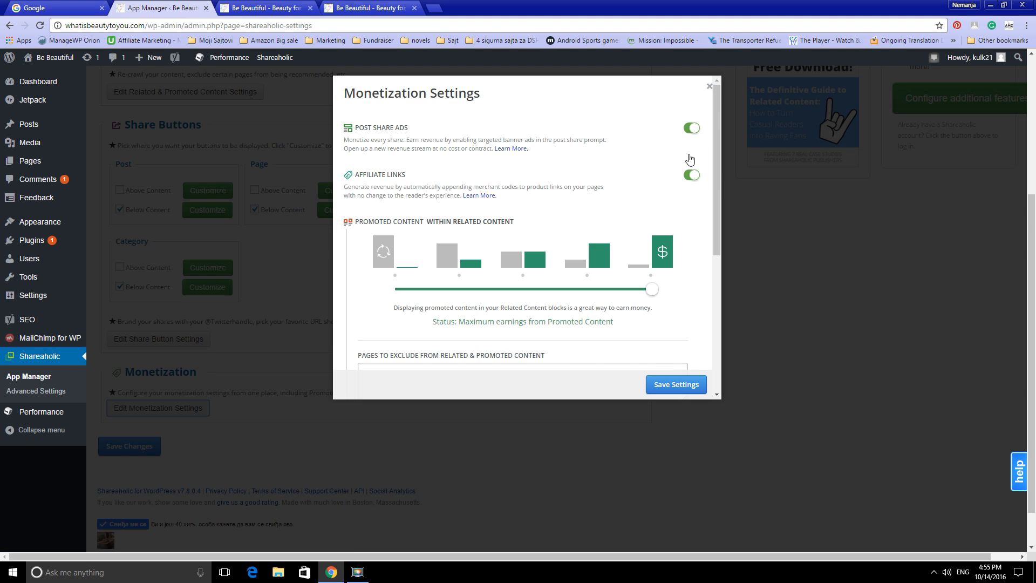
pyautogui.click(710, 87)
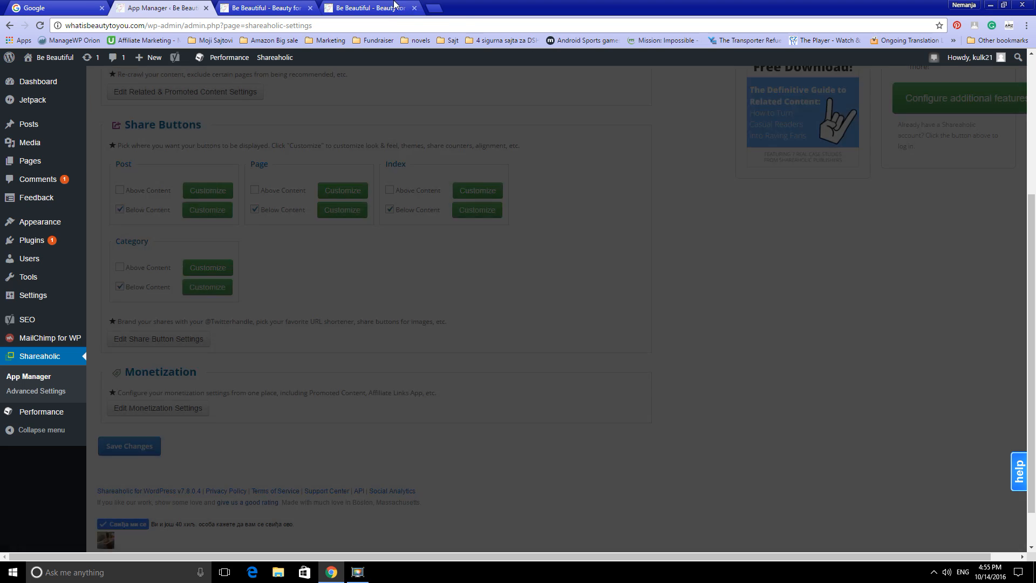
# Open the Weight Watchers Diet post on the live site and look through the area below the article.
pyautogui.click(396, 7)
pyautogui.click(270, 208)
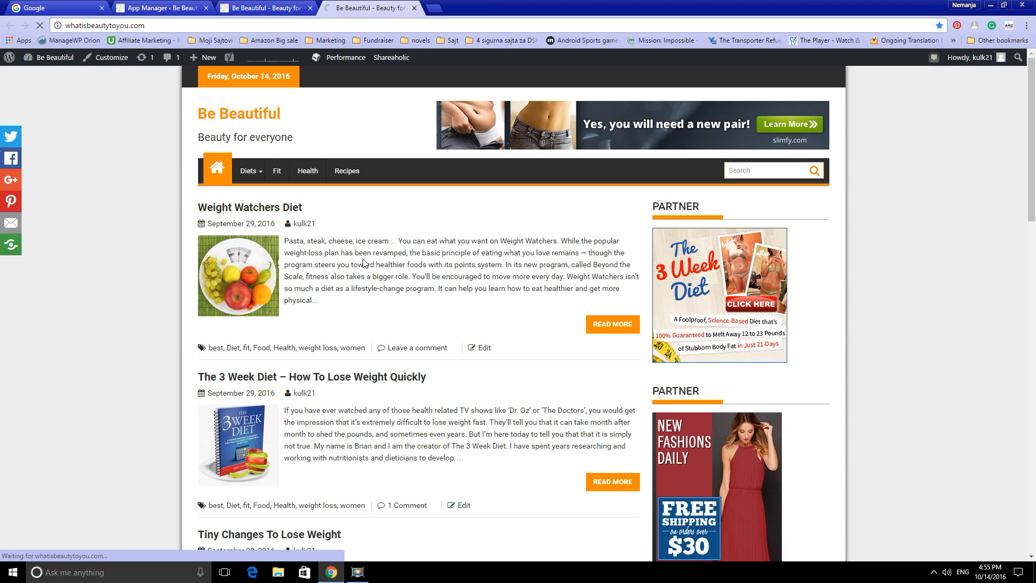
pyautogui.scroll(-20, 356, 268)
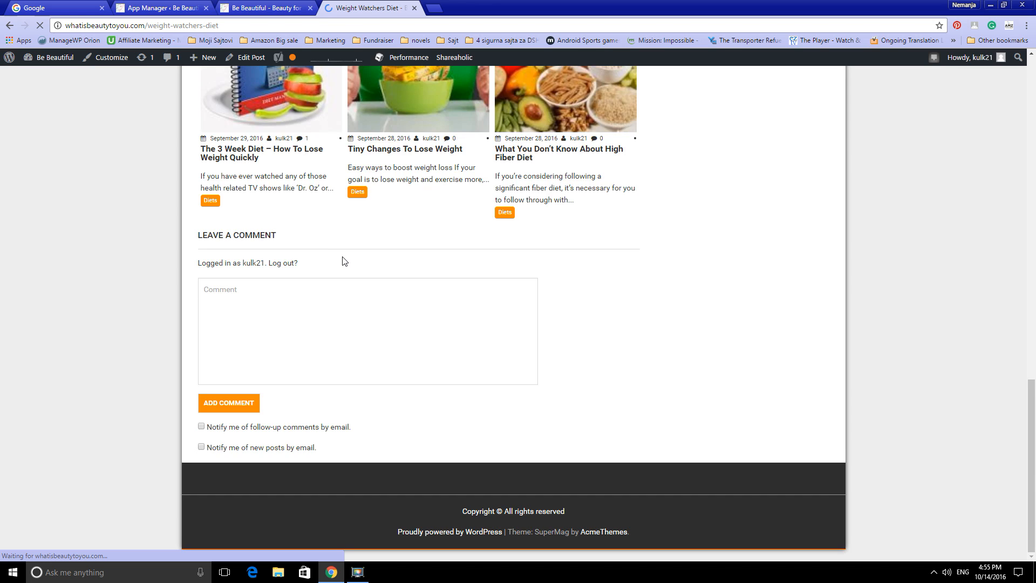
pyautogui.scroll(4, 348, 262)
pyautogui.scroll(-1, 347, 261)
pyautogui.scroll(-3, 345, 256)
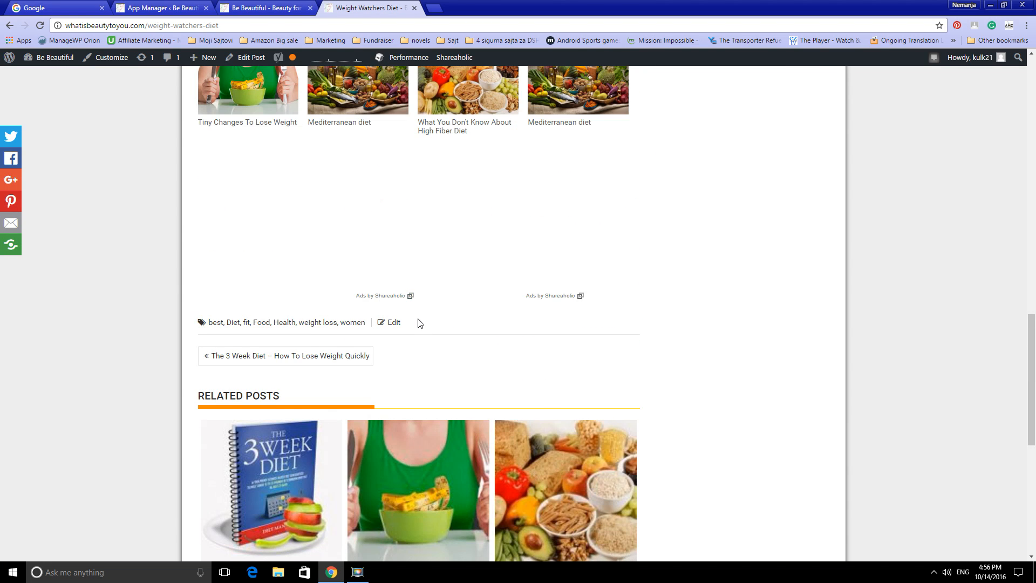
# Examine the post's recommended content, Shareaholic ad, Related Posts section and sharing buttons.
pyautogui.scroll(2, 449, 344)
pyautogui.scroll(3, 378, 302)
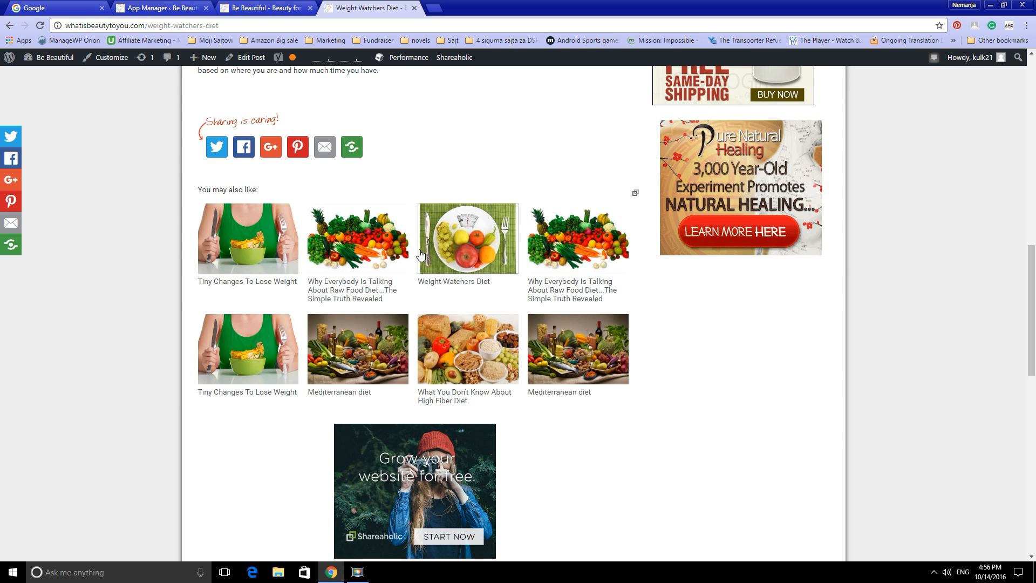
pyautogui.scroll(-10, 534, 312)
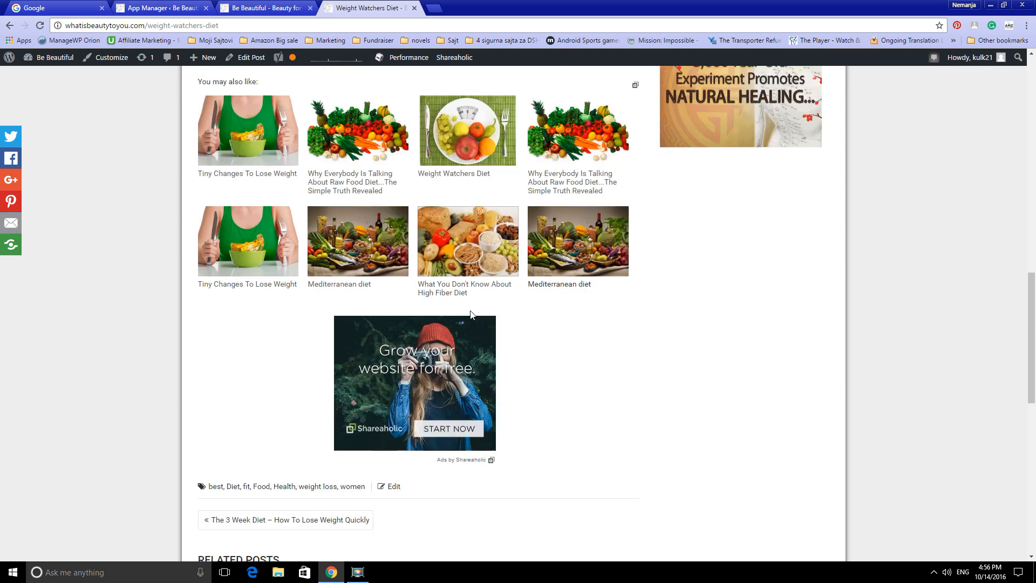
pyautogui.scroll(4, 613, 210)
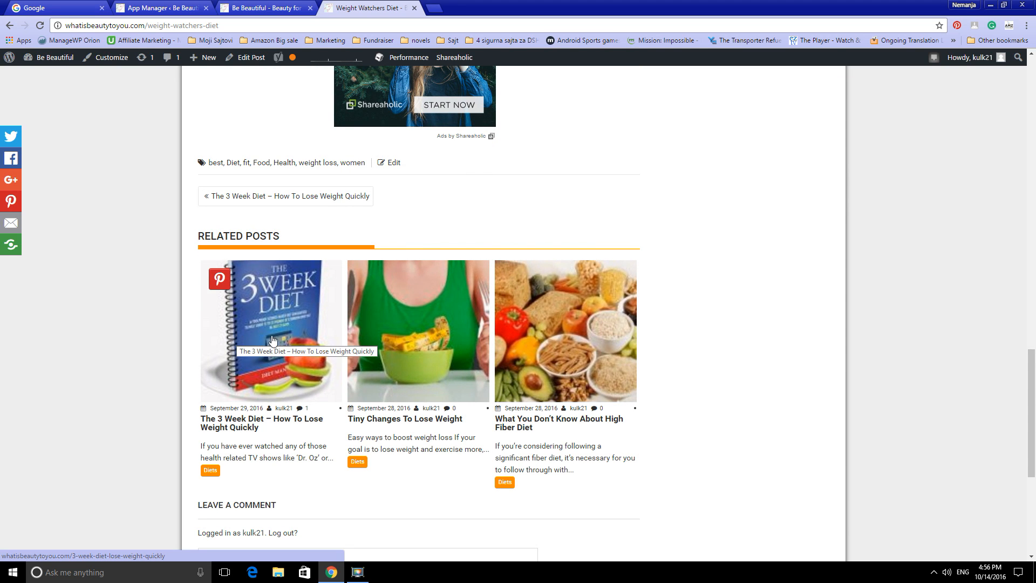
pyautogui.scroll(7, 272, 340)
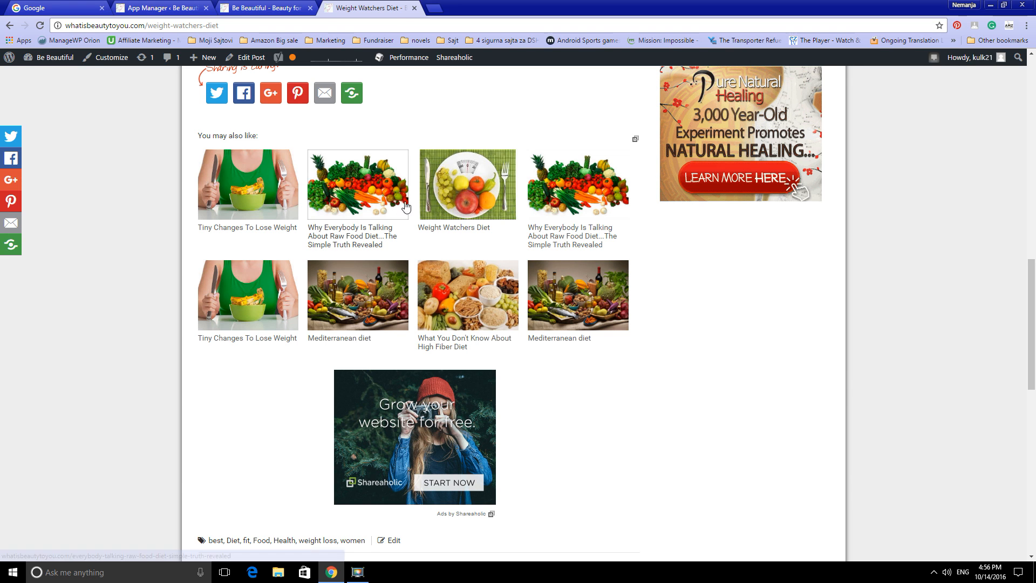
pyautogui.scroll(3, 437, 237)
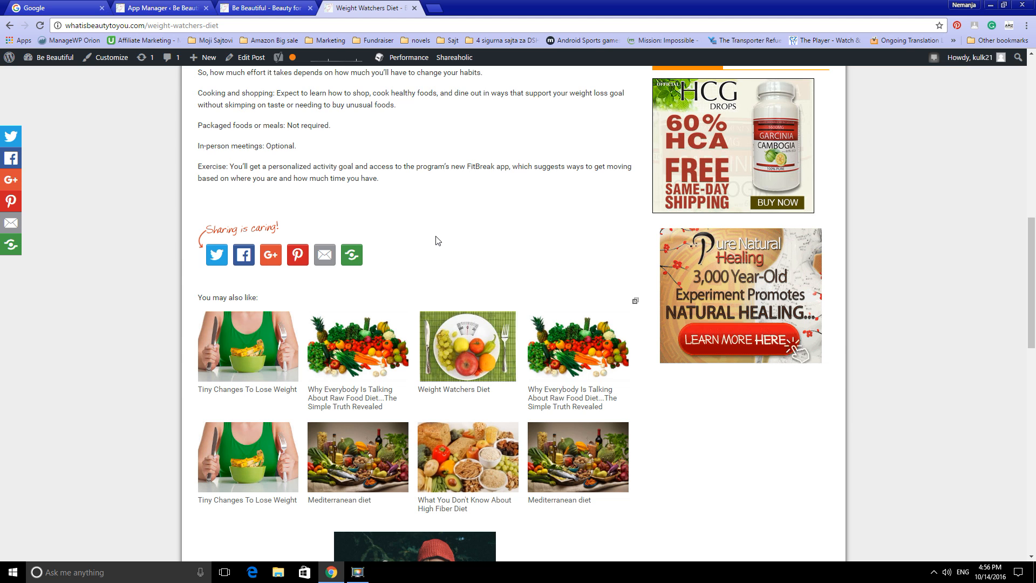
pyautogui.scroll(5, 437, 241)
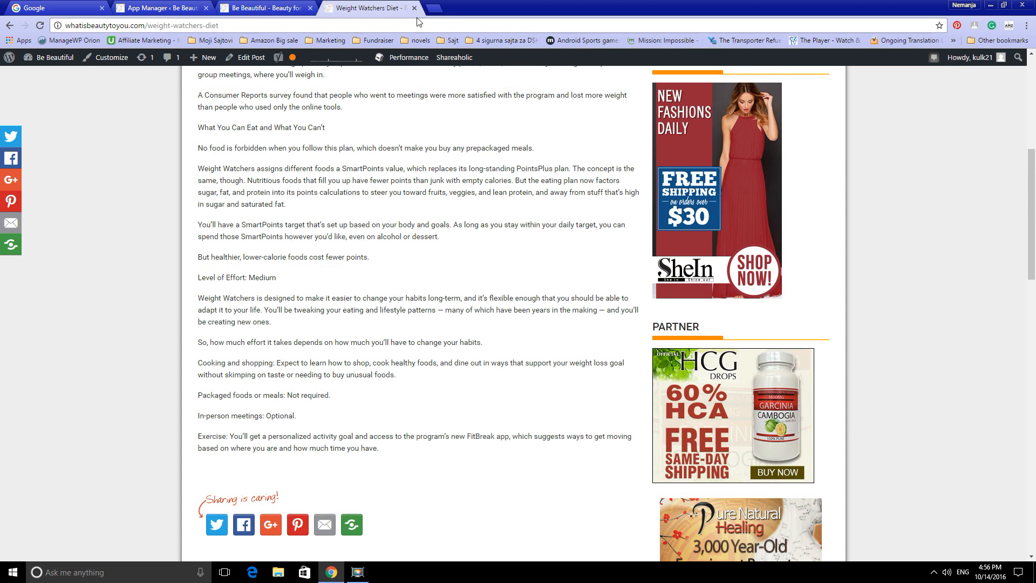
# Close both live site tabs and review the Related & Promoted Content, Share Buttons and Monetization sections in the App Manager.
pyautogui.click(413, 8)
pyautogui.click(310, 8)
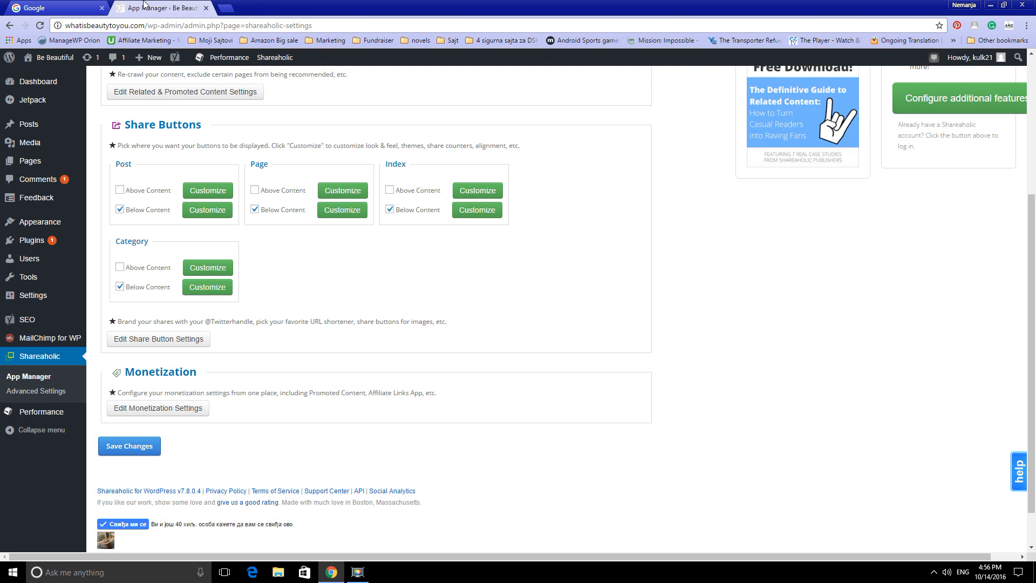
pyautogui.scroll(4, 388, 297)
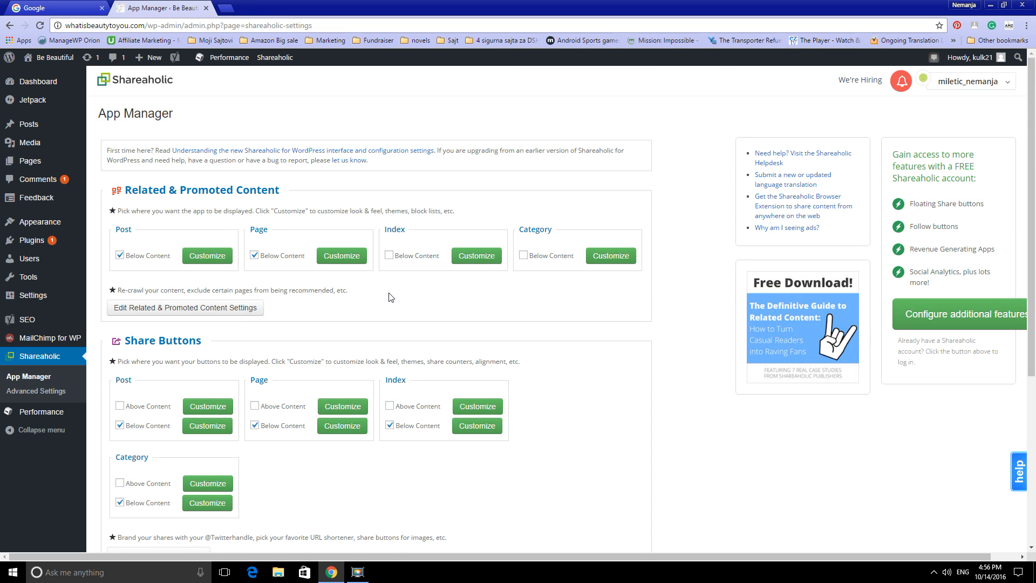
pyautogui.scroll(-2, 189, 332)
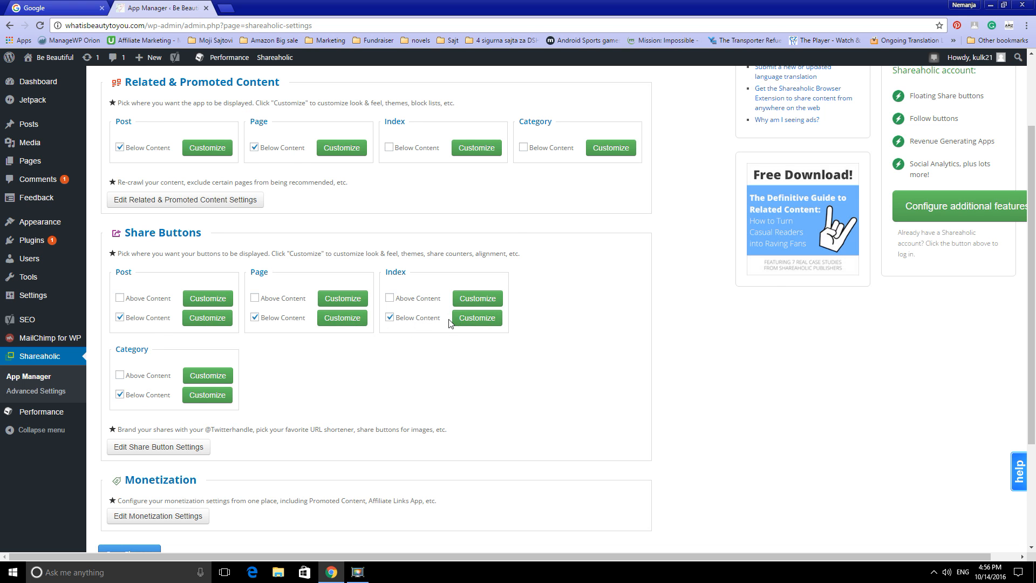
pyautogui.scroll(2, 451, 324)
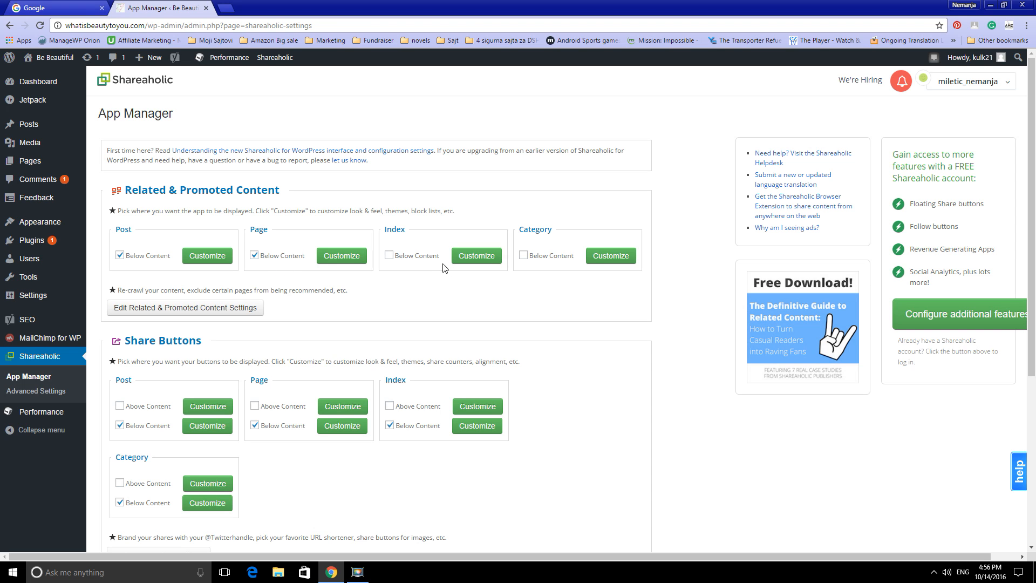
pyautogui.moveTo(118, 192); pyautogui.dragTo(258, 192)
pyautogui.click(259, 287)
pyautogui.scroll(-4, 363, 234)
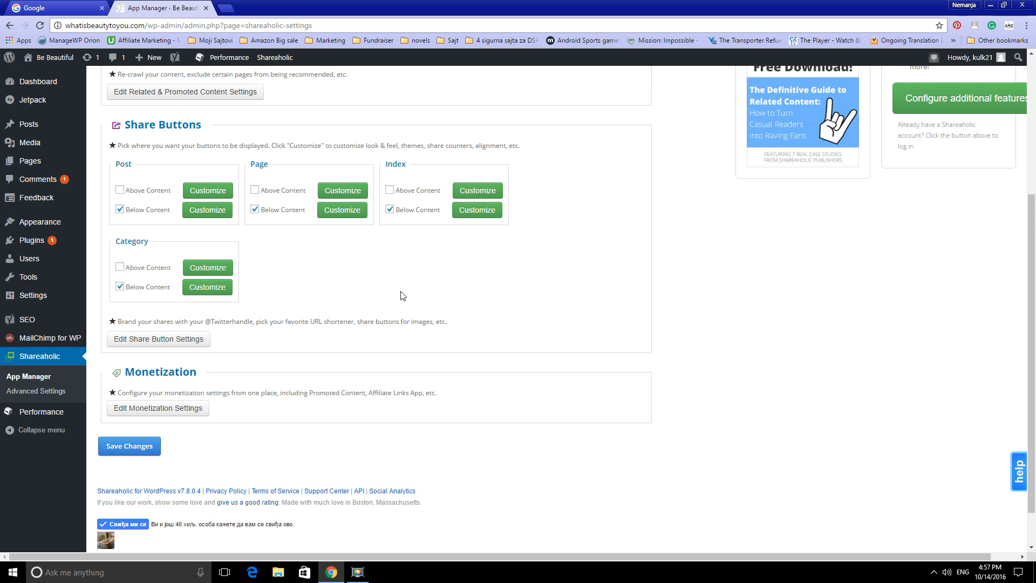
pyautogui.scroll(4, 365, 269)
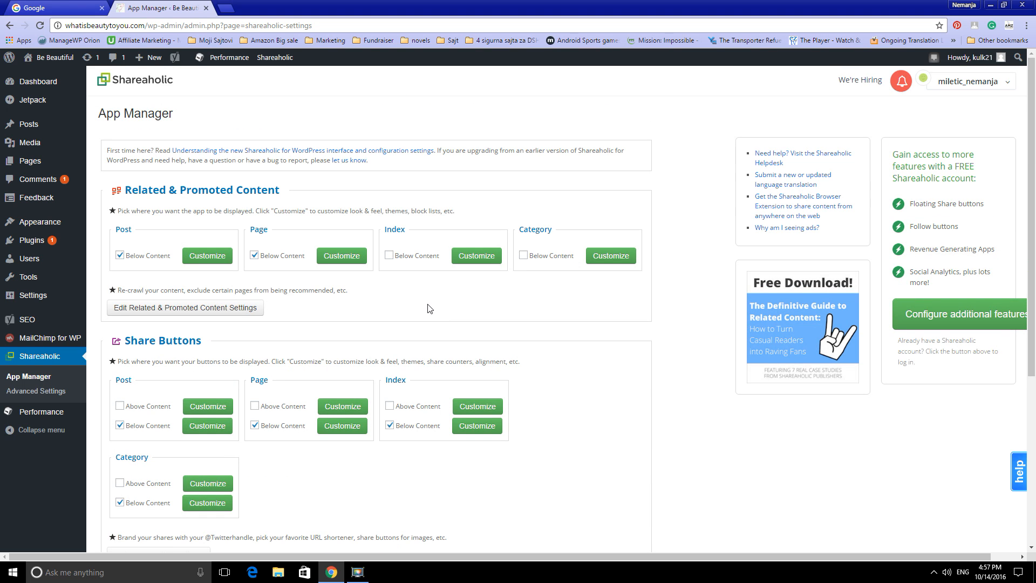
# Visit the live site, examine the share buttons on the Weight Watchers Diet post, and return to the homepage.
pyautogui.click(54, 59)
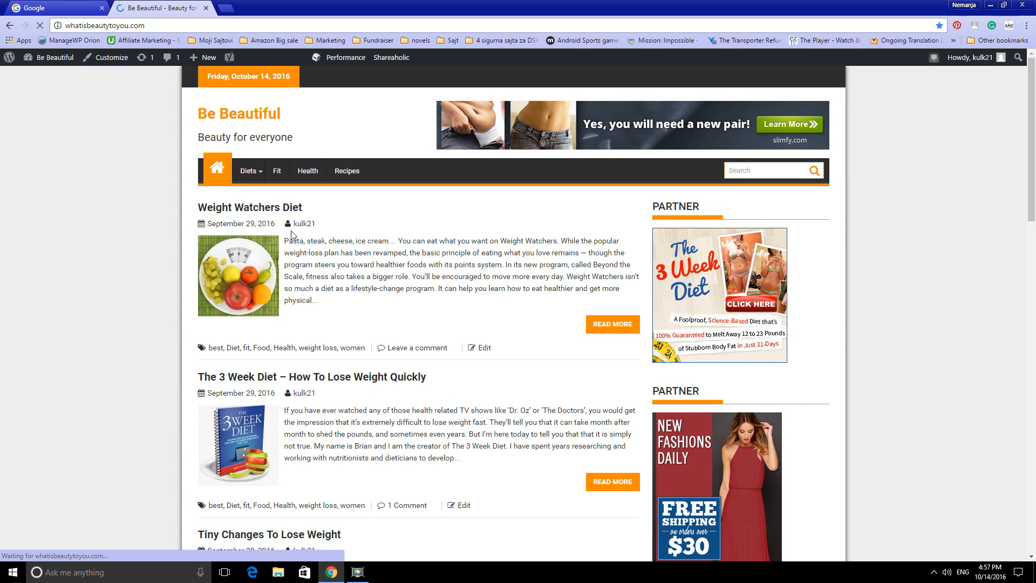
pyautogui.click(271, 209)
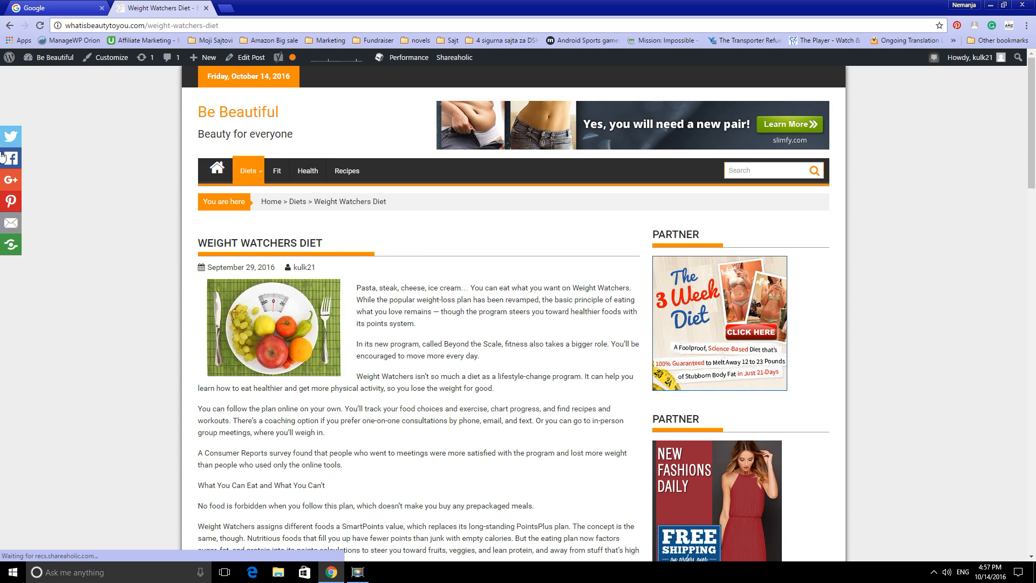
pyautogui.scroll(-10, 339, 385)
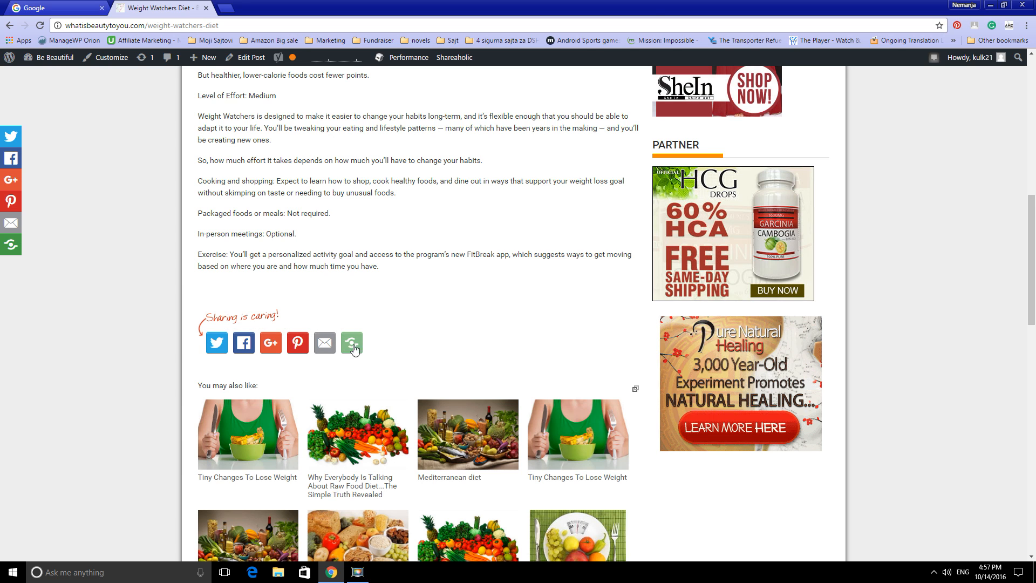
pyautogui.scroll(1, 576, 357)
pyautogui.scroll(-1, 576, 358)
pyautogui.scroll(10, 375, 343)
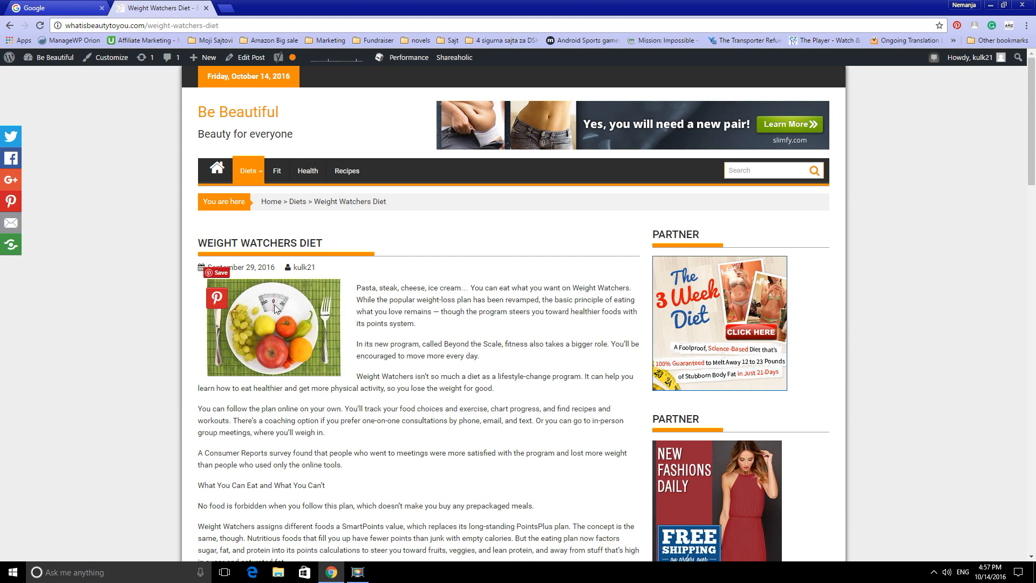
pyautogui.click(216, 169)
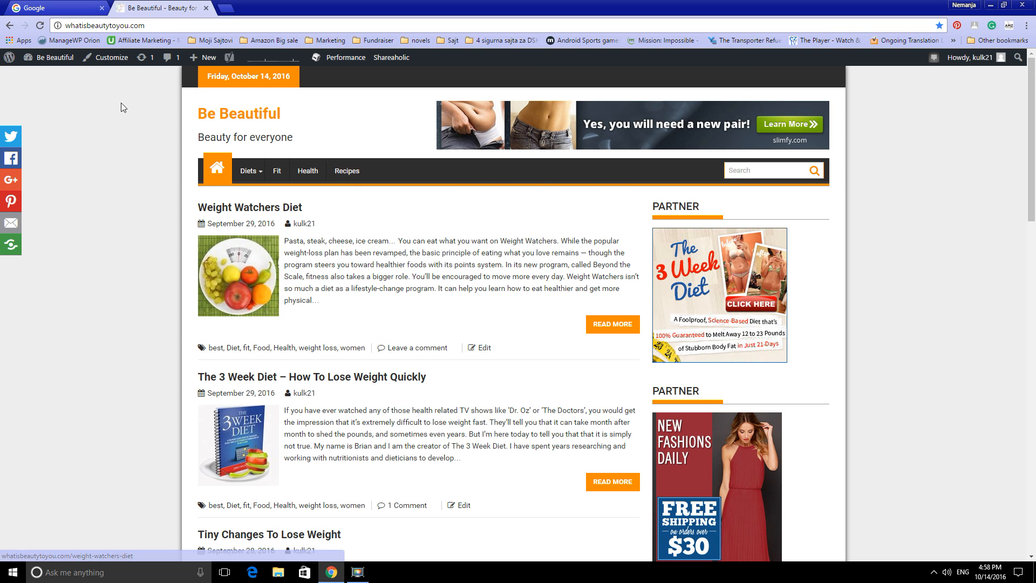
# Go to the WordPress dashboard, open the W3 Total Cache dashboard, and decline Edge Mode.
pyautogui.click(59, 8)
pyautogui.click(125, 10)
pyautogui.click(76, 58)
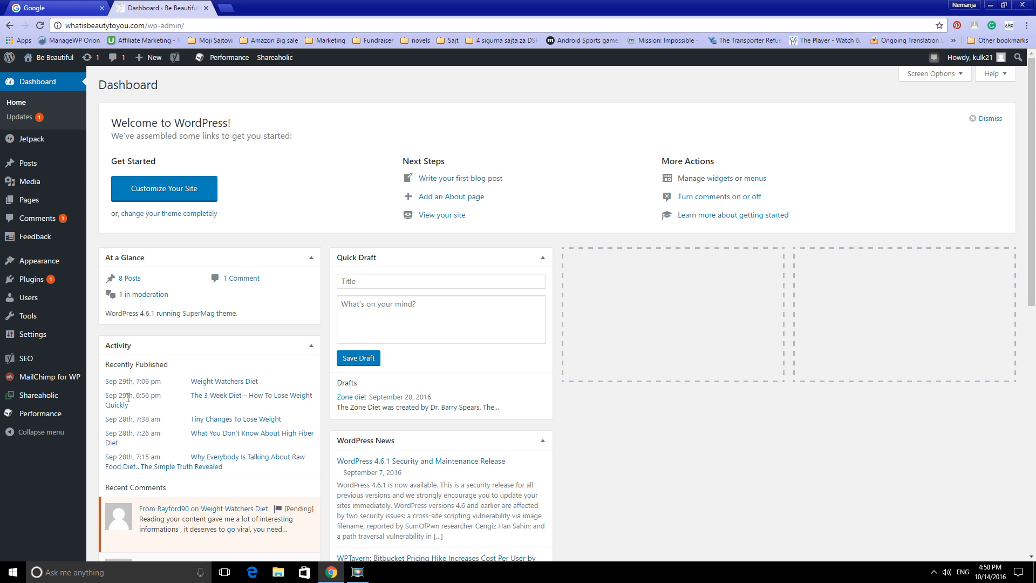
pyautogui.click(31, 418)
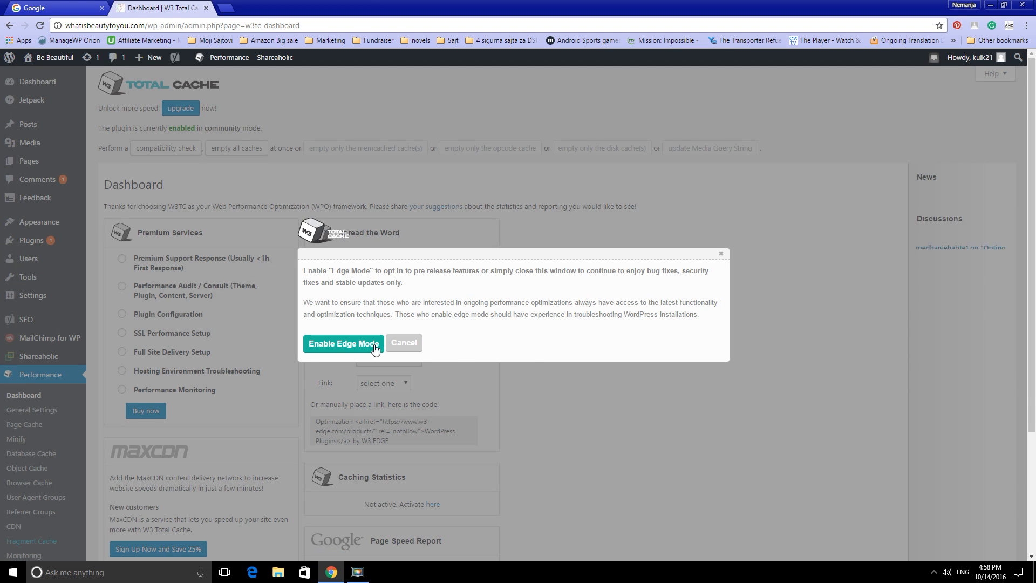
pyautogui.click(398, 344)
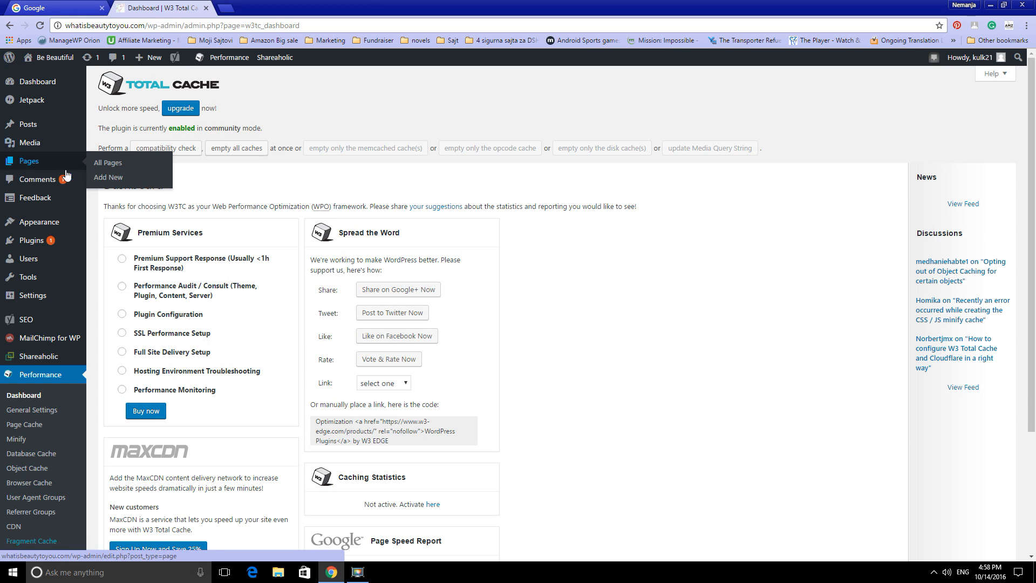
# Request the Plugins page, open a new blank tab, and close the WordPress and Google tabs.
pyautogui.click(37, 240)
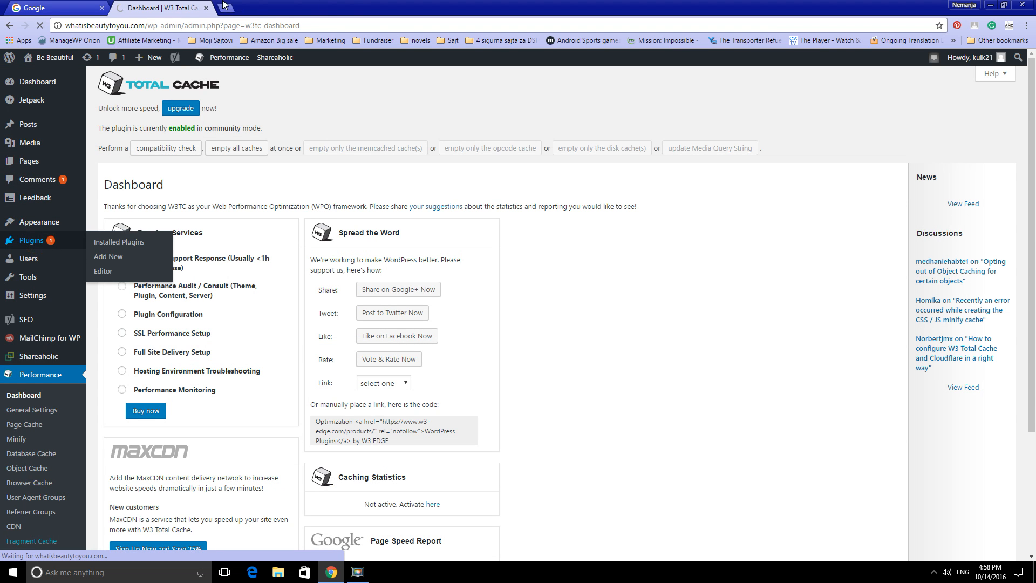
pyautogui.click(220, 8)
pyautogui.click(205, 8)
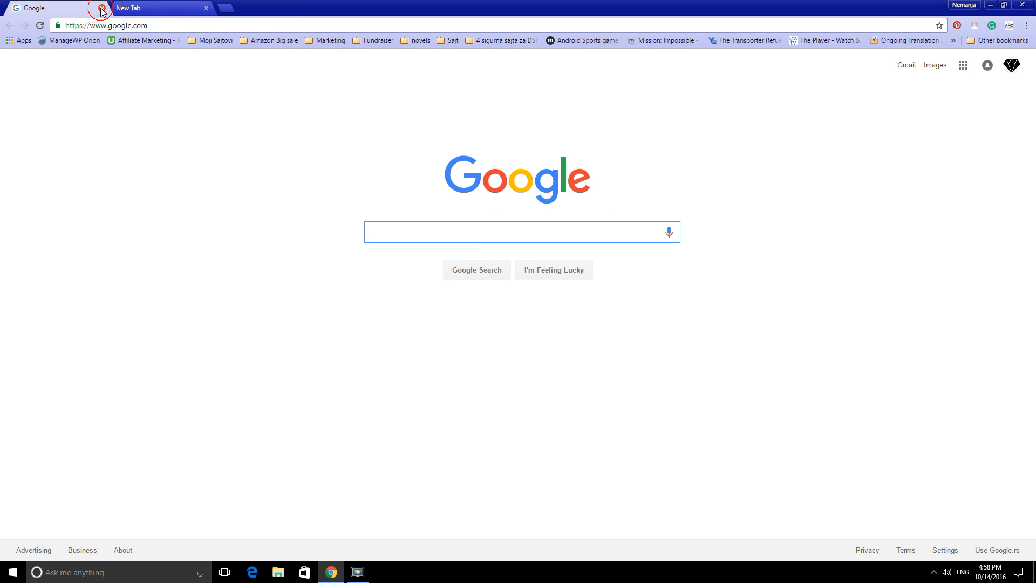
pyautogui.click(101, 8)
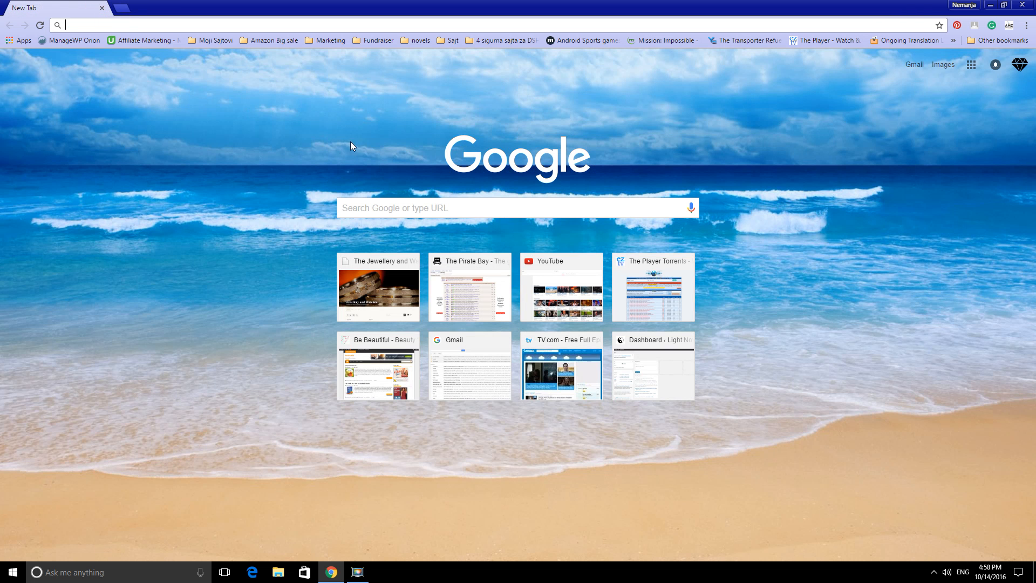
# Search Google for "plugins for wordpress".
pyautogui.click(396, 216)
pyautogui.write('p')
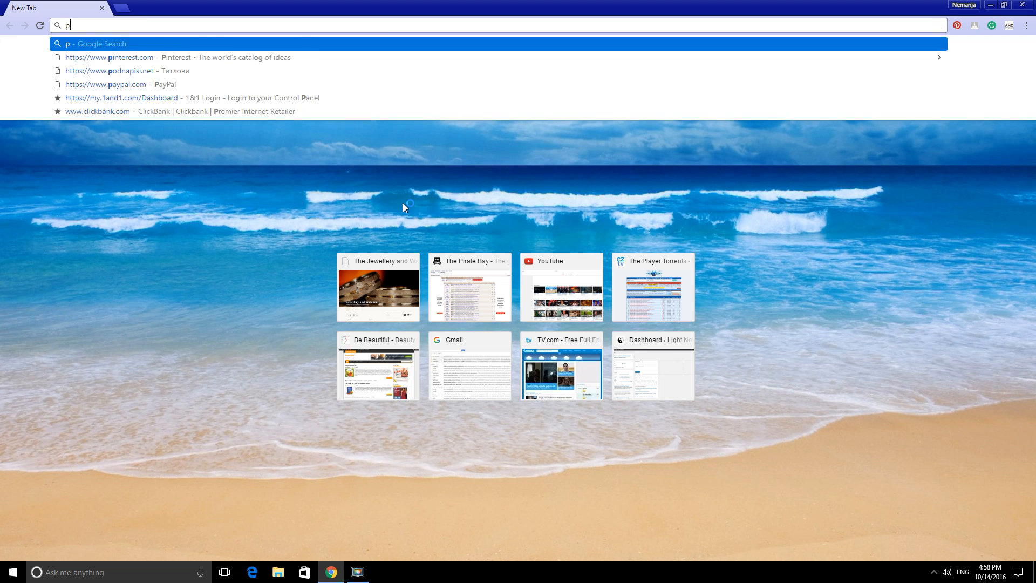
pyautogui.write('lugins for')
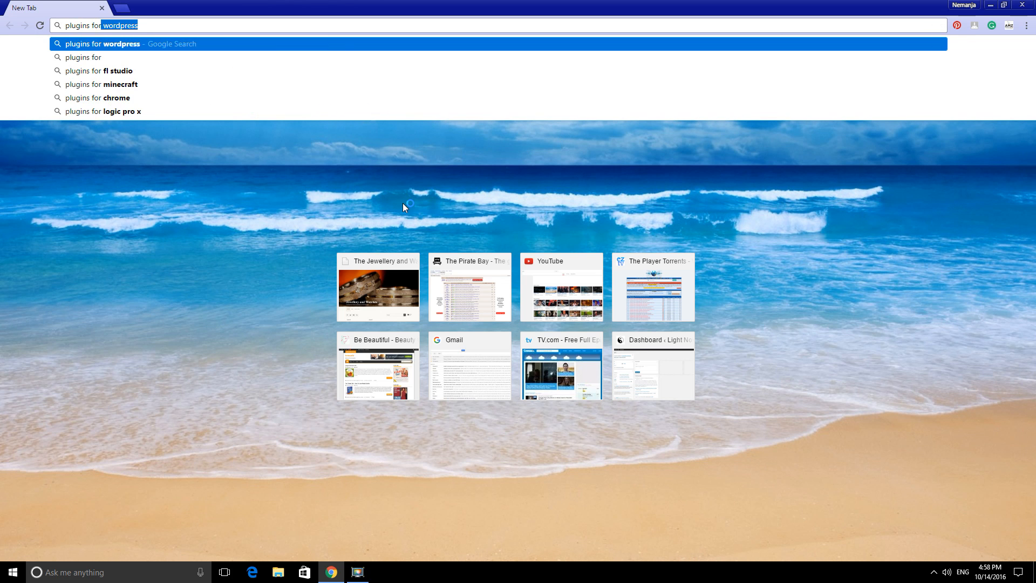
pyautogui.press('Down')
pyautogui.press('Return')
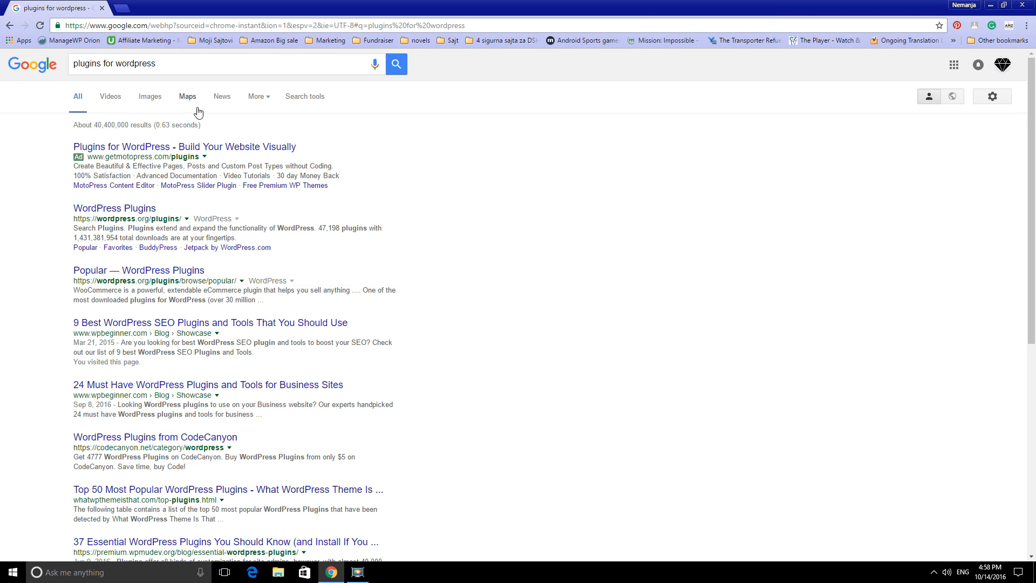
# Replace the Google query with a search for "best plugins for wordpress".
pyautogui.moveTo(183, 64); pyautogui.dragTo(71, 69)
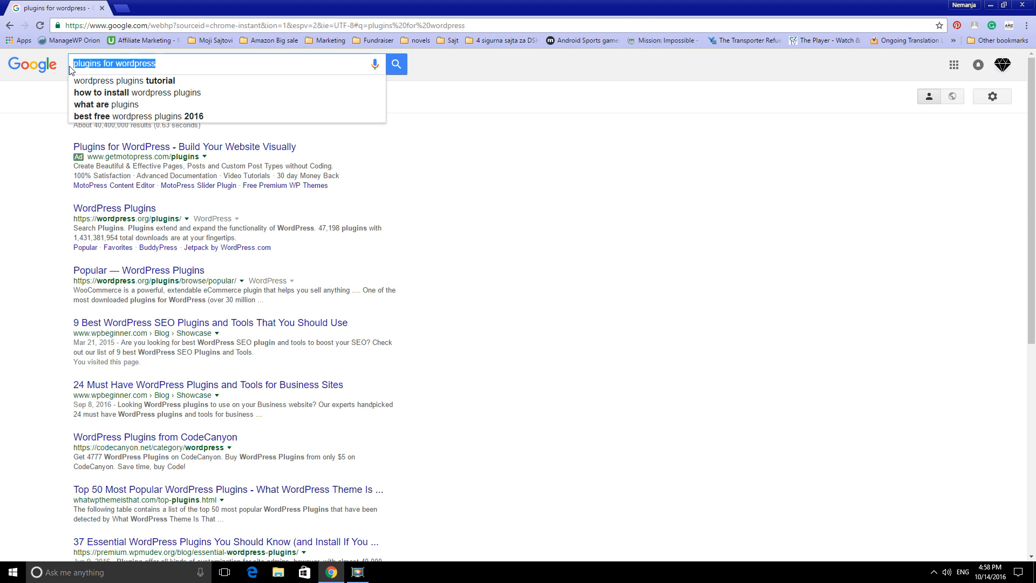
pyautogui.write('best ')
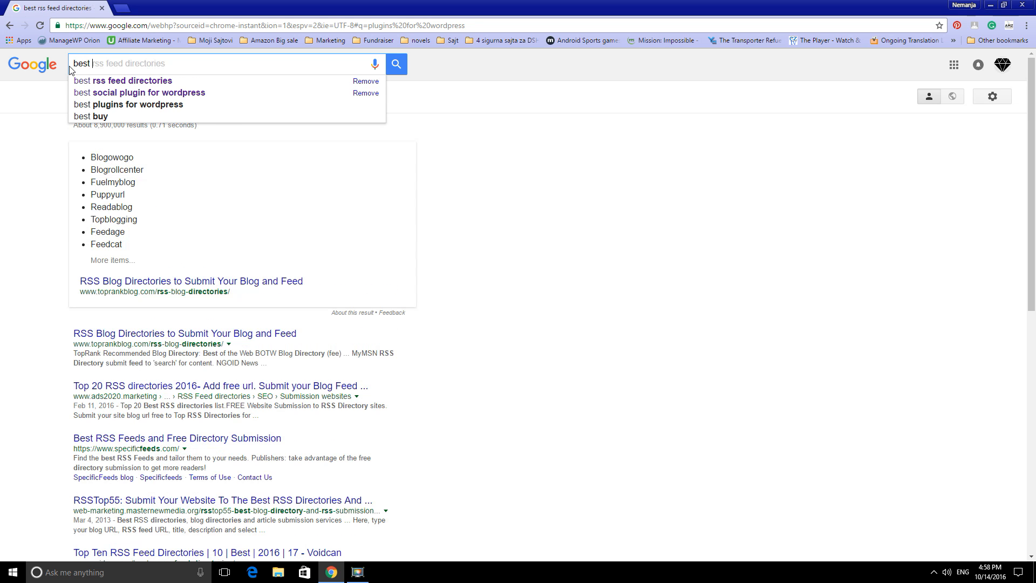
pyautogui.write('plig')
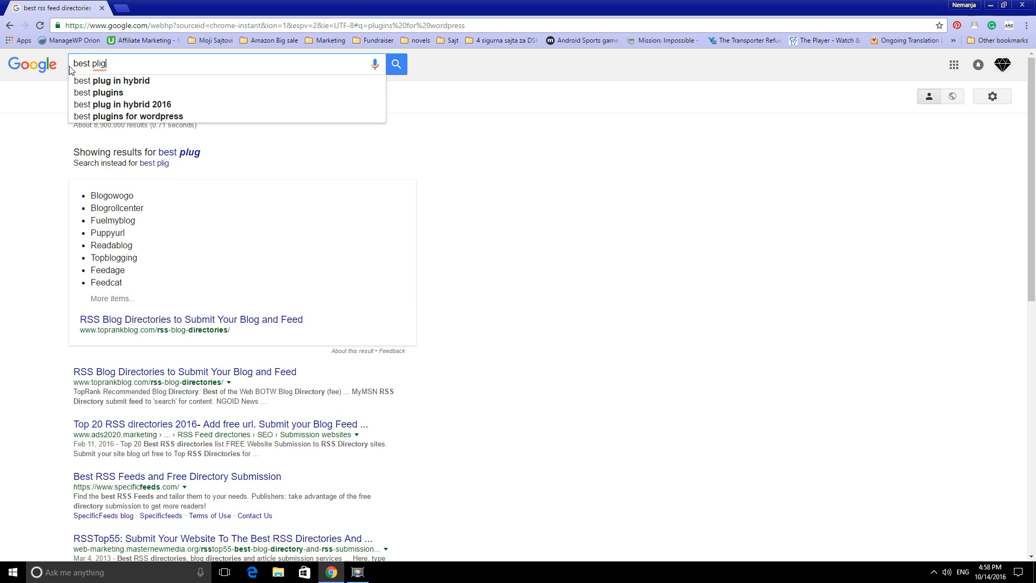
pyautogui.press('BackSpace')
pyautogui.press('BackSpace')
pyautogui.click(128, 80)
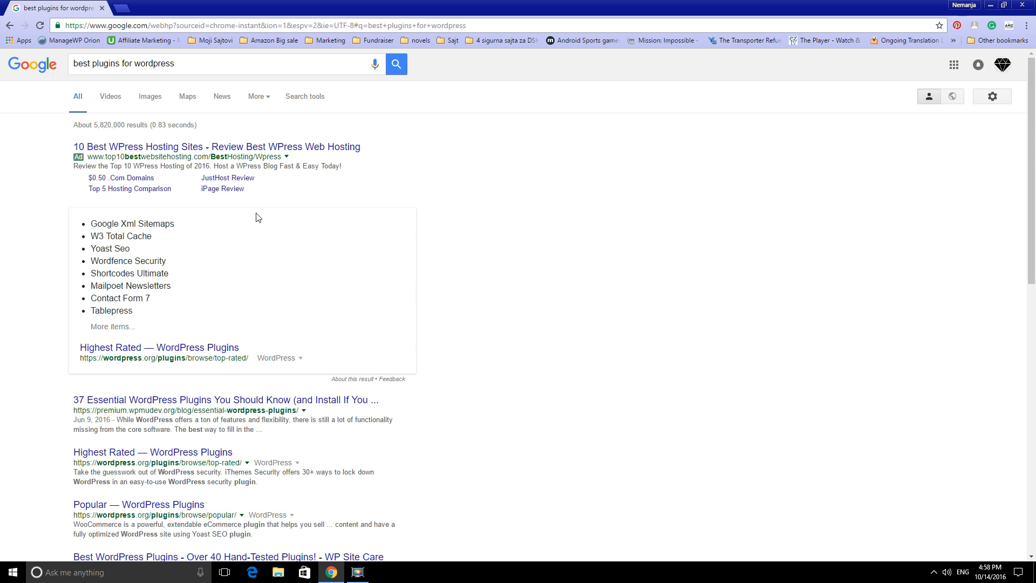
# Open the "37 Essential WordPress Plugins You Should Know" search result in a new tab and switch to it.
pyautogui.scroll(-3, 178, 225)
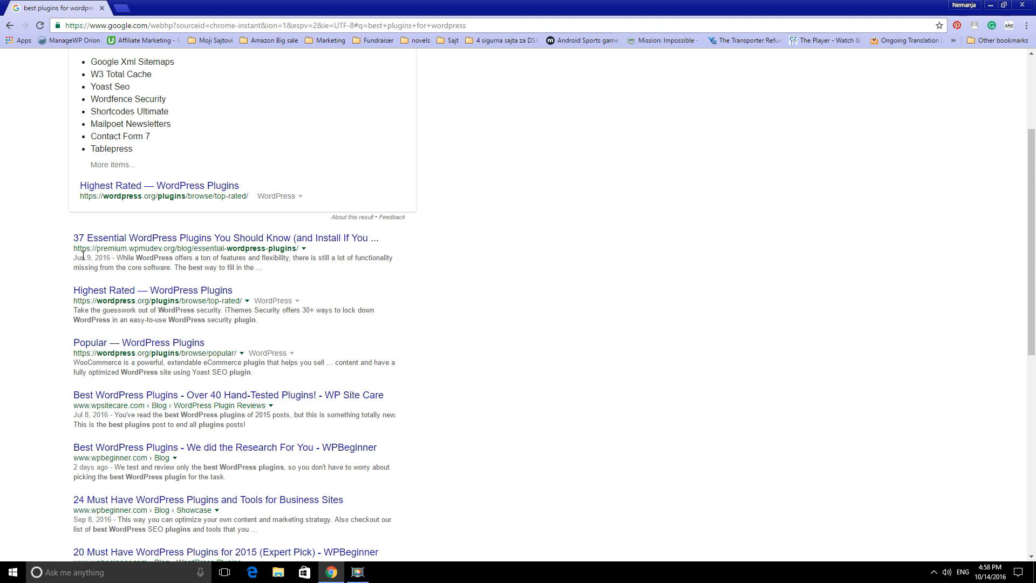
pyautogui.moveTo(75, 257); pyautogui.dragTo(113, 261)
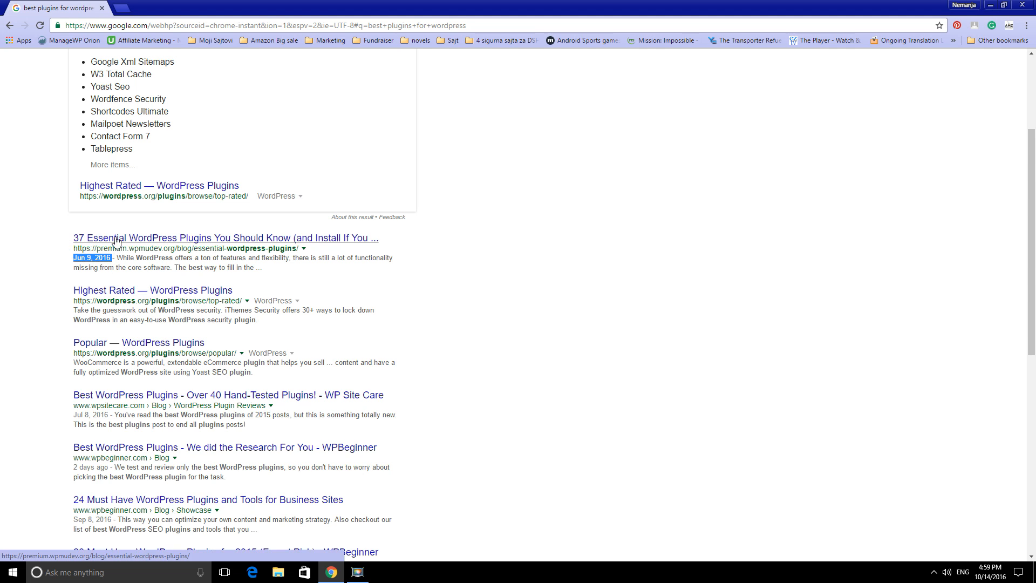
pyautogui.rightClick(114, 248)
pyautogui.click(132, 241)
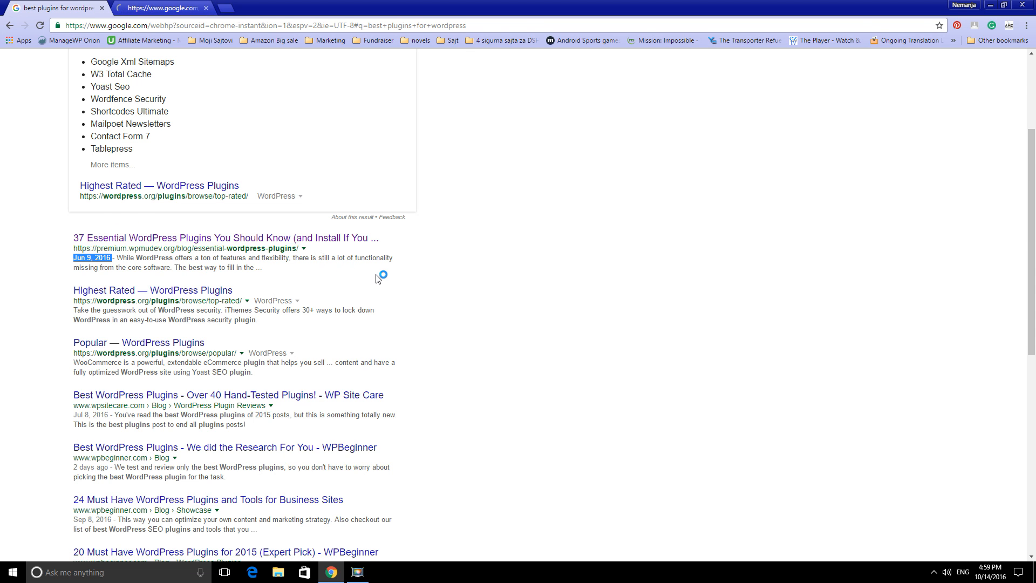
pyautogui.scroll(3, 381, 277)
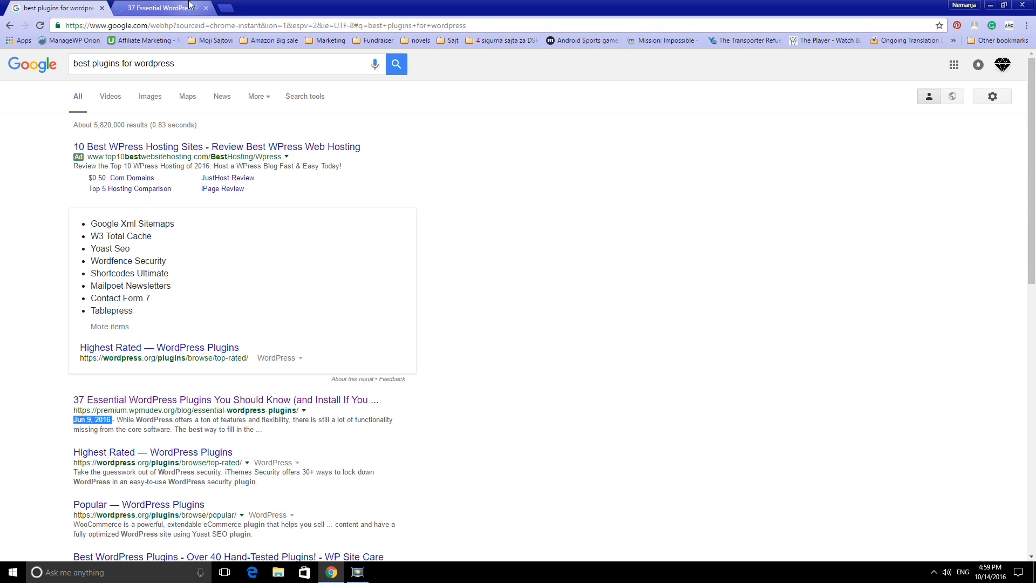
pyautogui.click(160, 6)
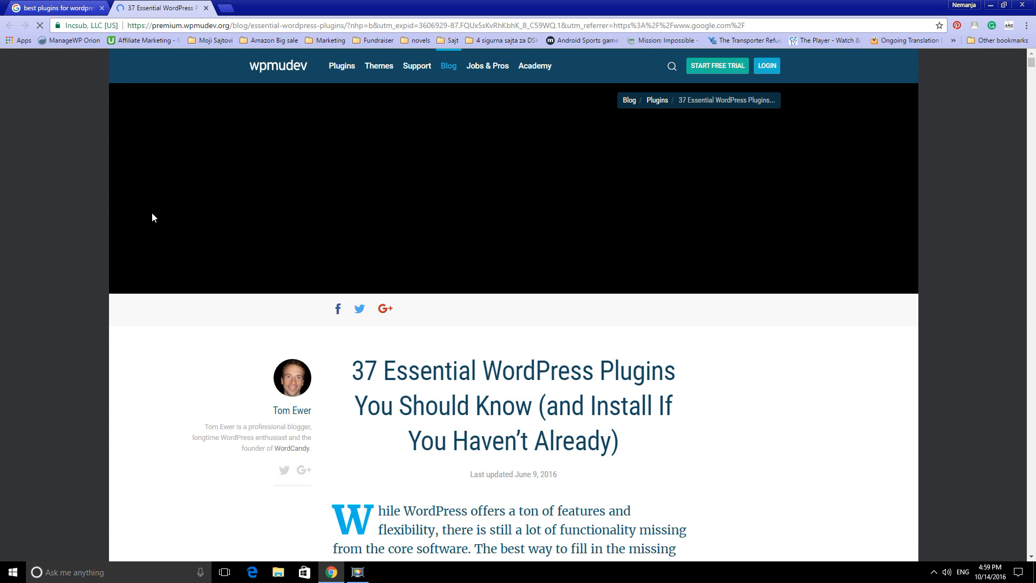
# Examine the article's first four plugin entries, from Hummingbird and W3 Total Cache to Defender and Jetpack.
pyautogui.scroll(-14, 151, 212)
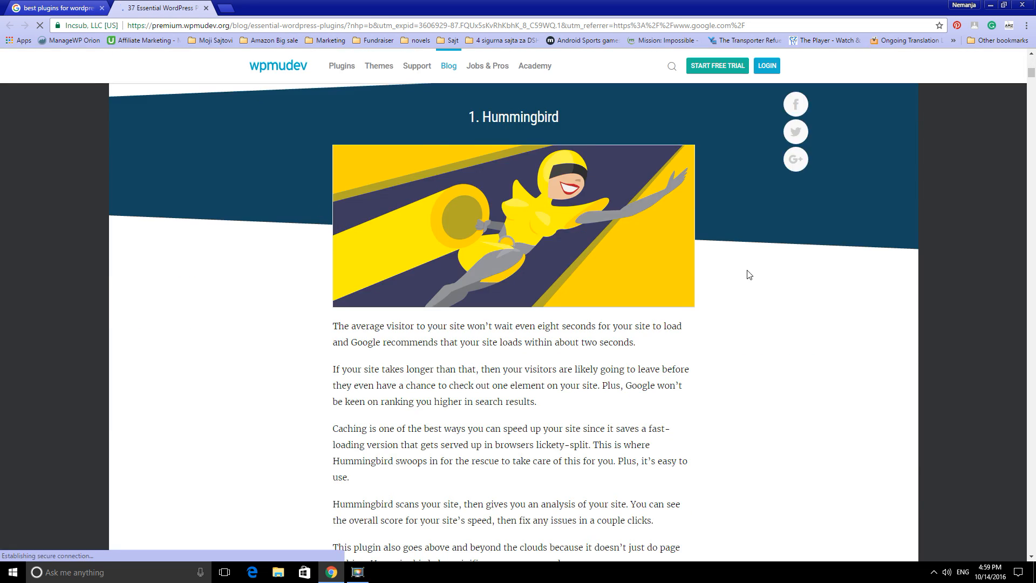
pyautogui.scroll(-5, 750, 265)
pyautogui.scroll(-6, 724, 273)
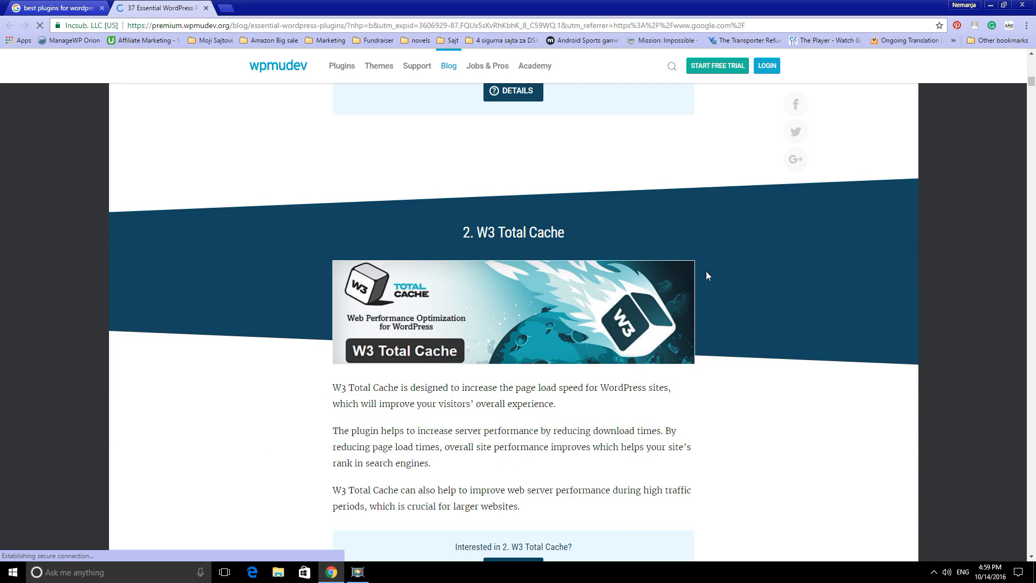
pyautogui.moveTo(478, 232); pyautogui.dragTo(585, 231)
pyautogui.scroll(-1, 585, 231)
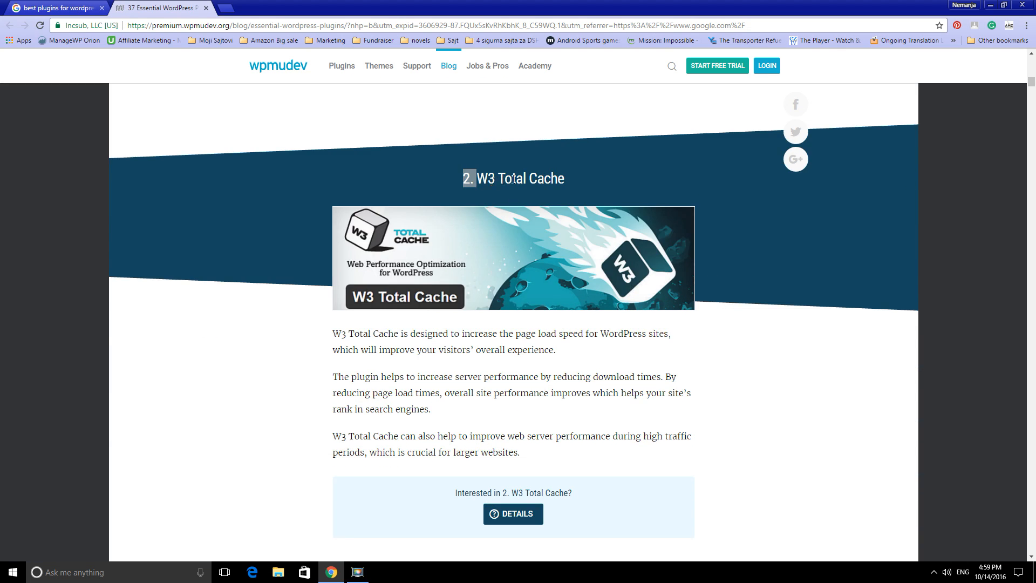
pyautogui.scroll(-10, 226, 289)
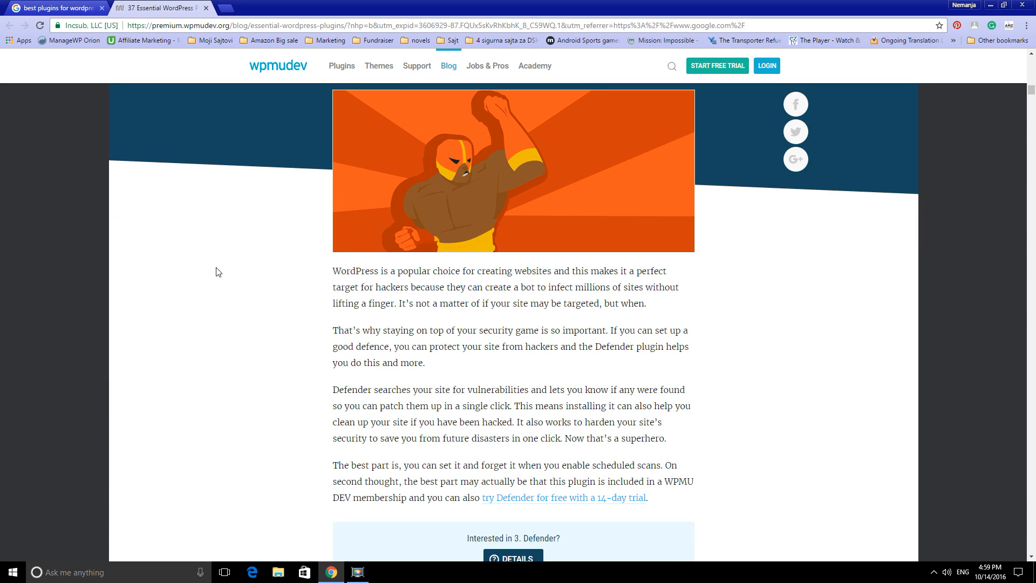
pyautogui.scroll(-15, 216, 271)
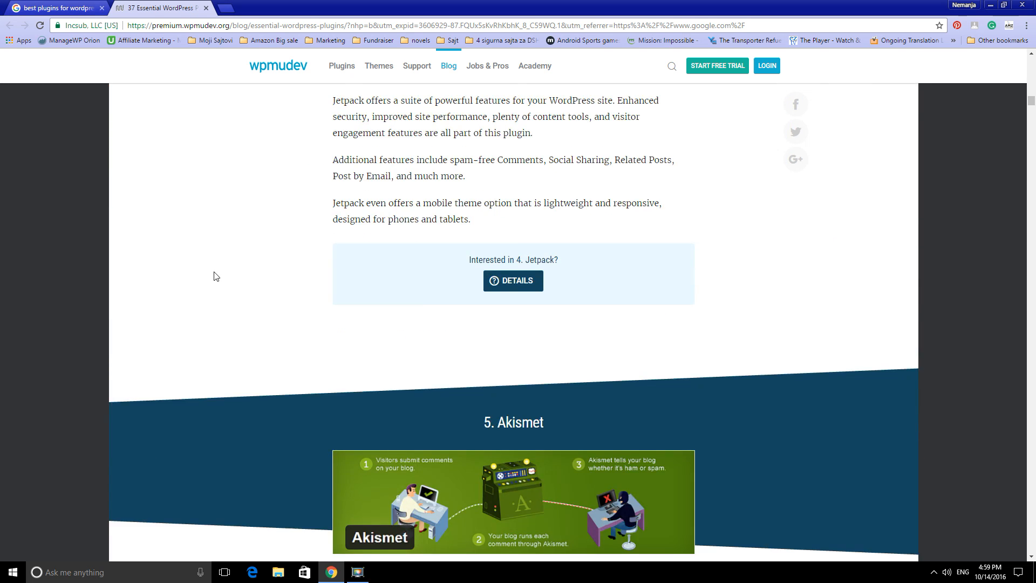
pyautogui.scroll(-2, 207, 298)
pyautogui.scroll(15, 208, 302)
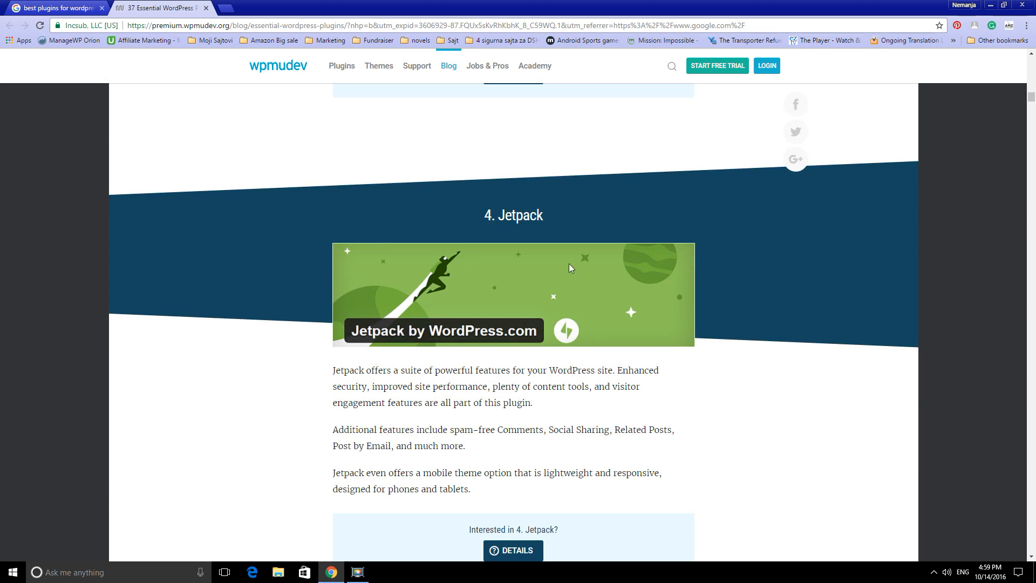
# Read through the article's Akismet, Google Analytics + and Google XML Sitemaps entries.
pyautogui.scroll(-9, 574, 208)
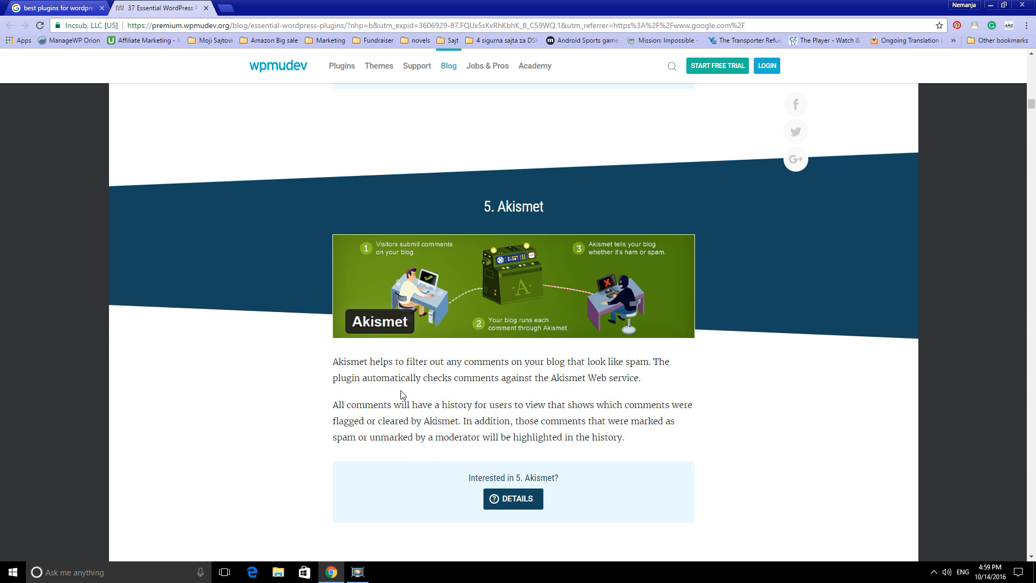
pyautogui.scroll(-6, 398, 391)
pyautogui.scroll(-4, 370, 319)
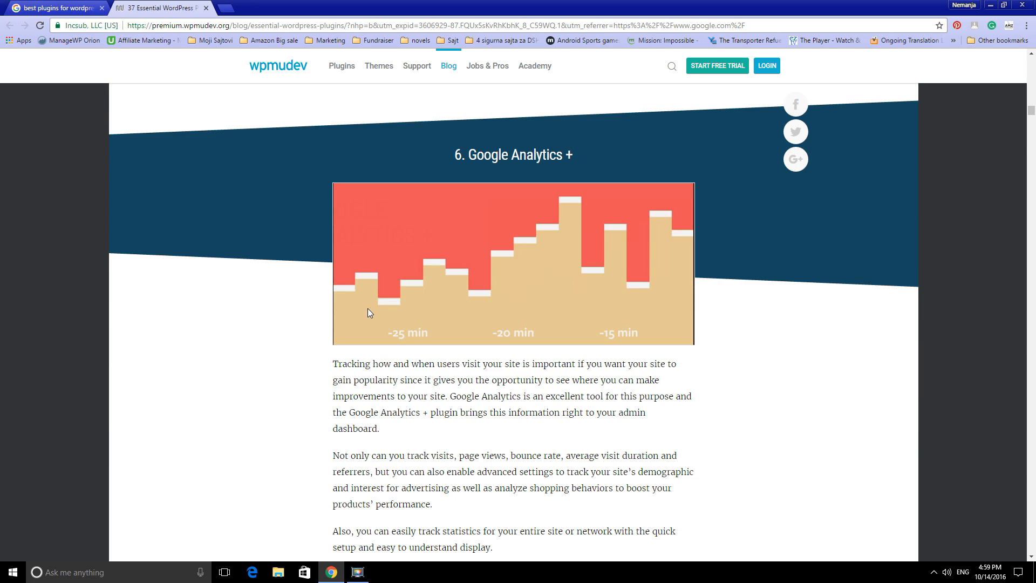
pyautogui.scroll(-8, 399, 212)
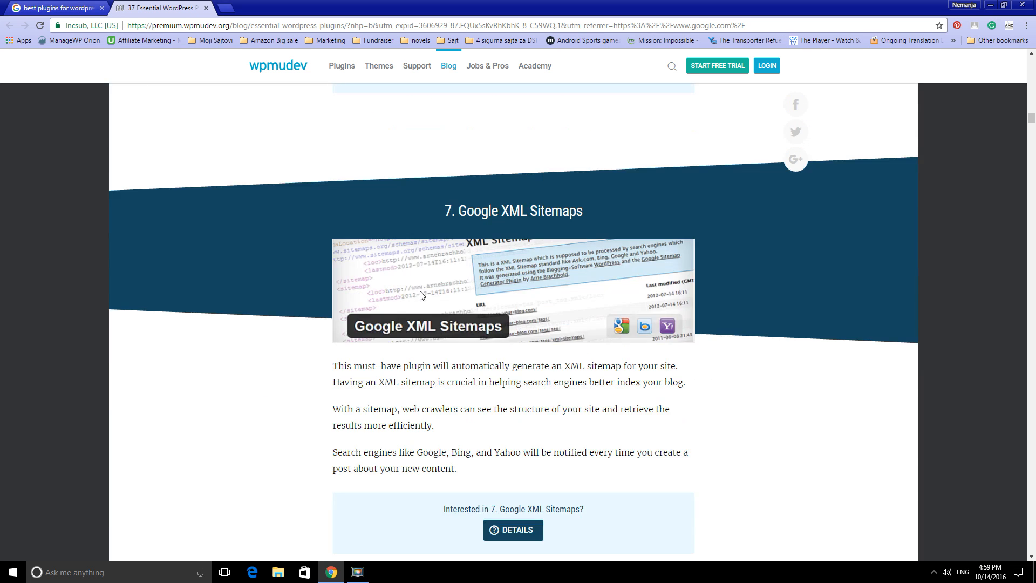
pyautogui.scroll(10, 421, 293)
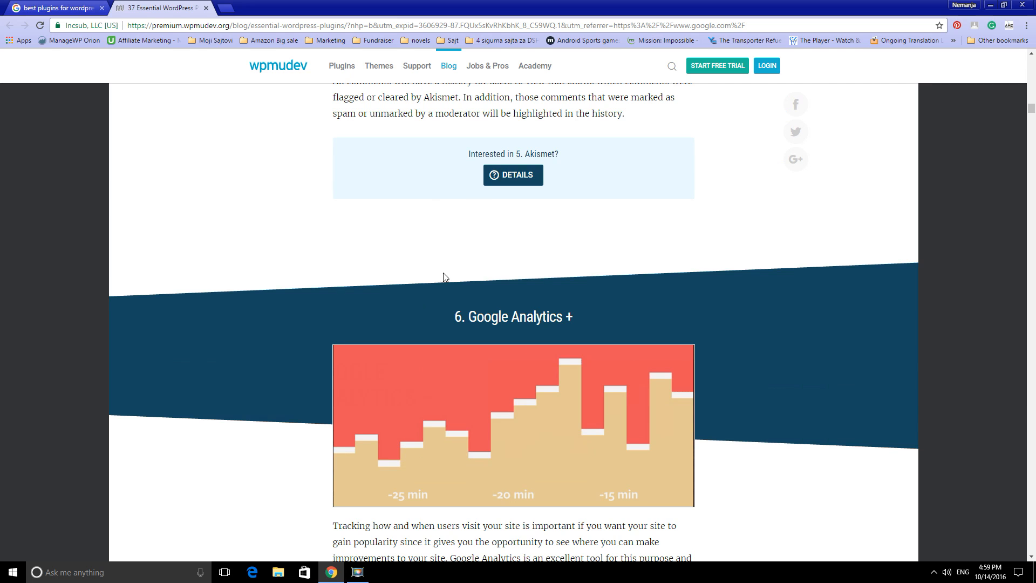
pyautogui.scroll(-16, 570, 315)
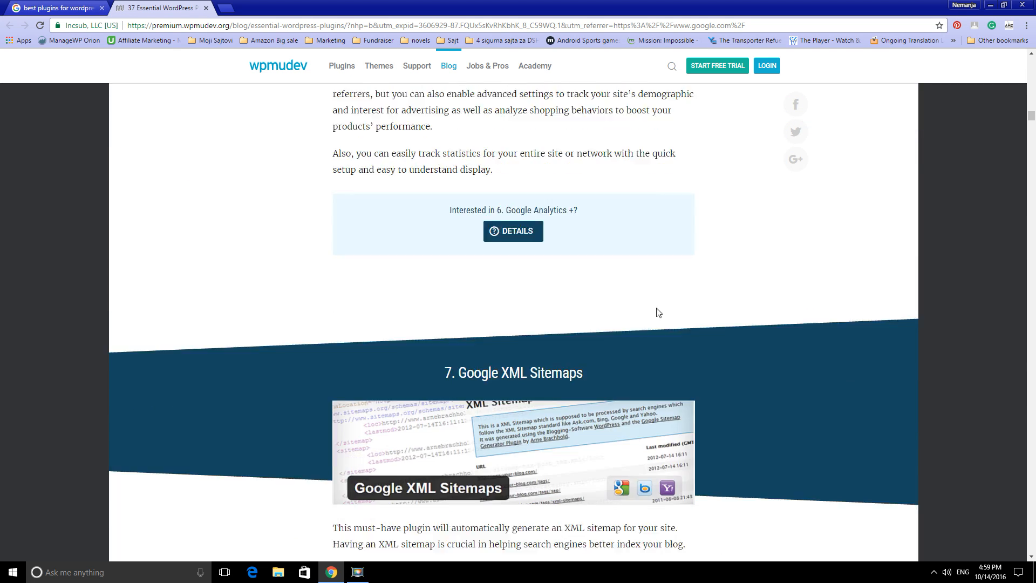
pyautogui.scroll(5, 655, 308)
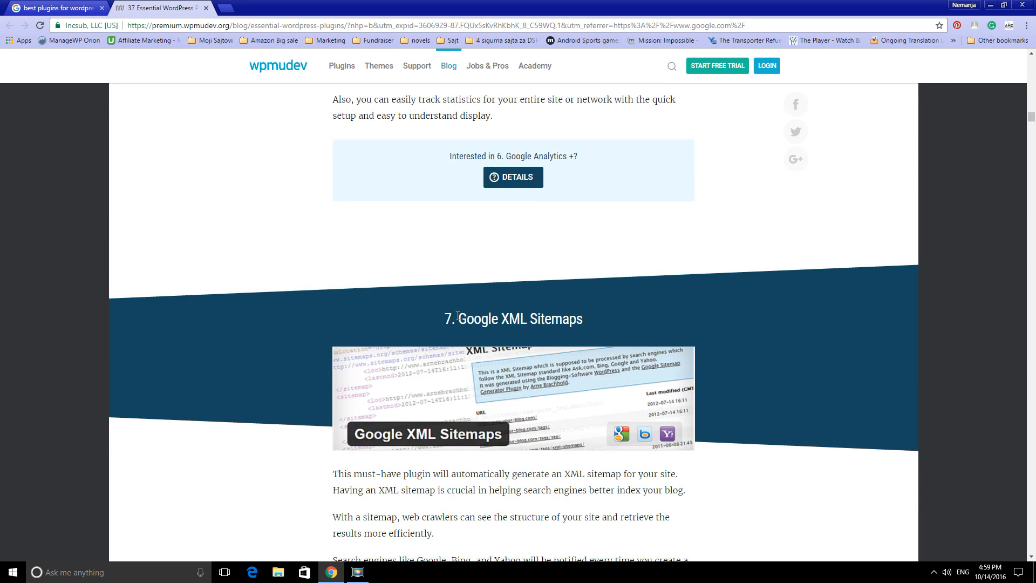
pyautogui.scroll(-9, 606, 318)
# Review the article's Contact Form 7 and Snapshot entries, and skim the following plugins as far as WP Smush Pro.
pyautogui.scroll(-12, 185, 298)
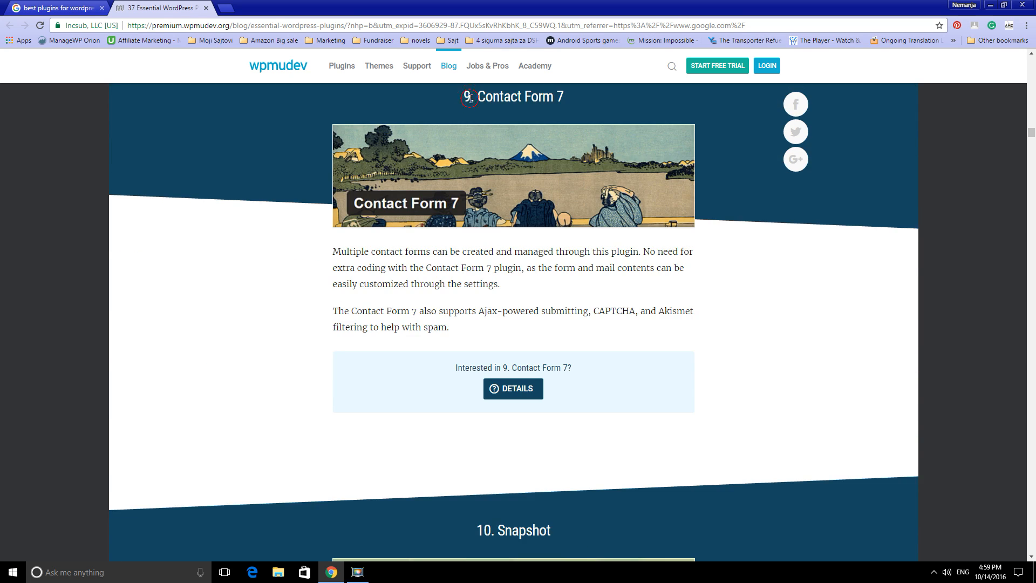
pyautogui.scroll(-8, 561, 378)
pyautogui.scroll(8, 550, 346)
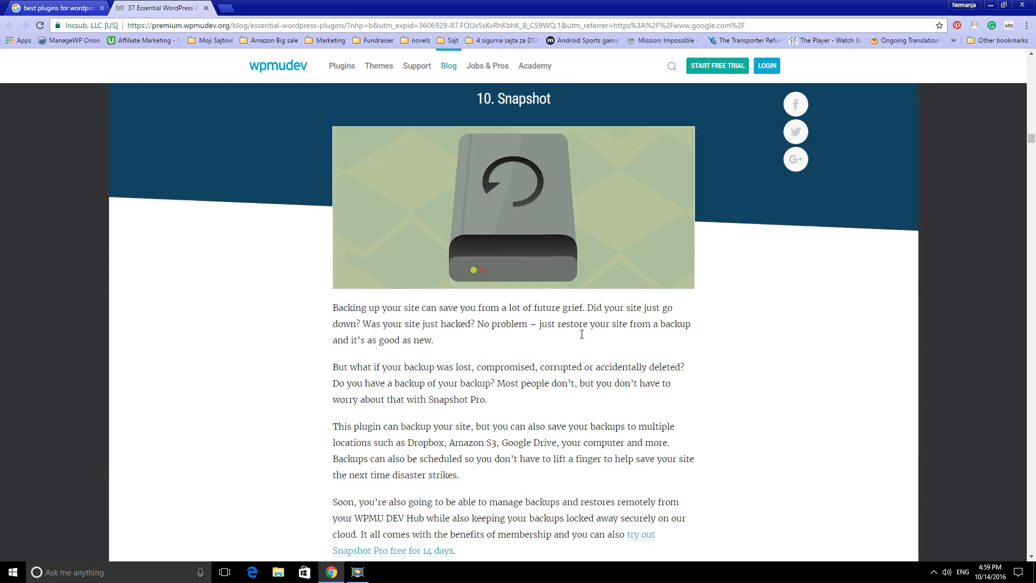
pyautogui.scroll(-10, 743, 377)
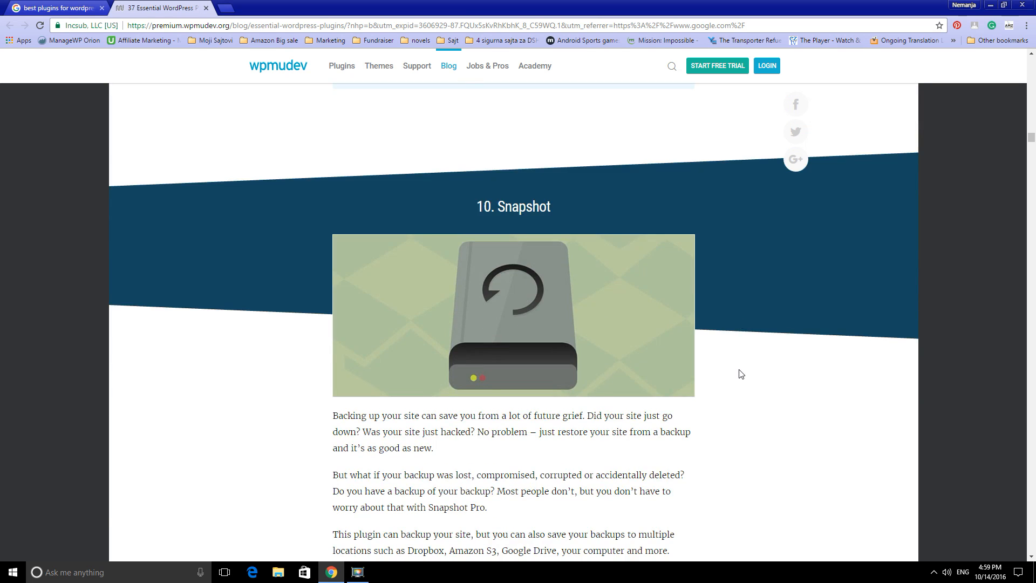
pyautogui.scroll(8, 747, 383)
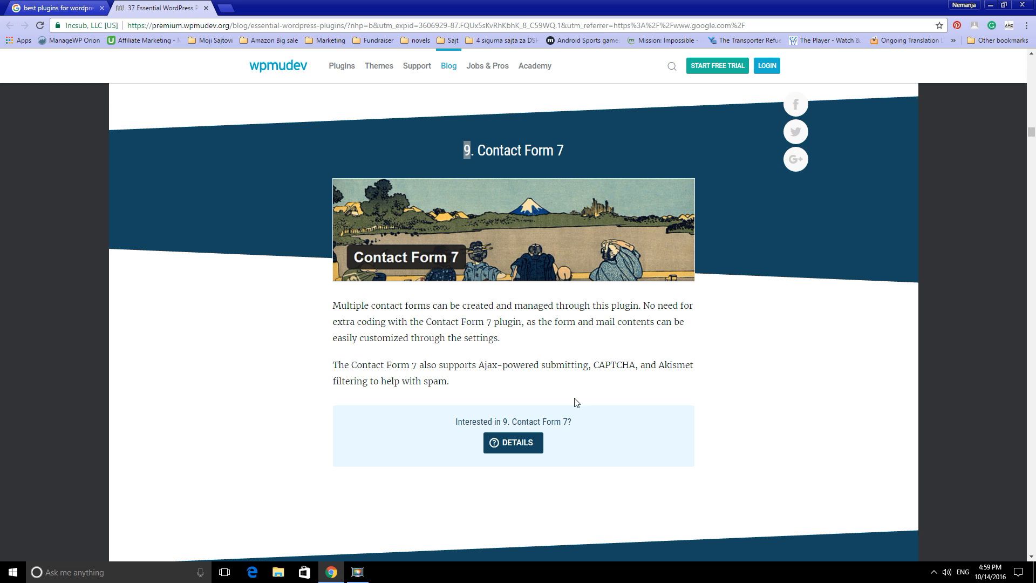
pyautogui.scroll(-15, 570, 397)
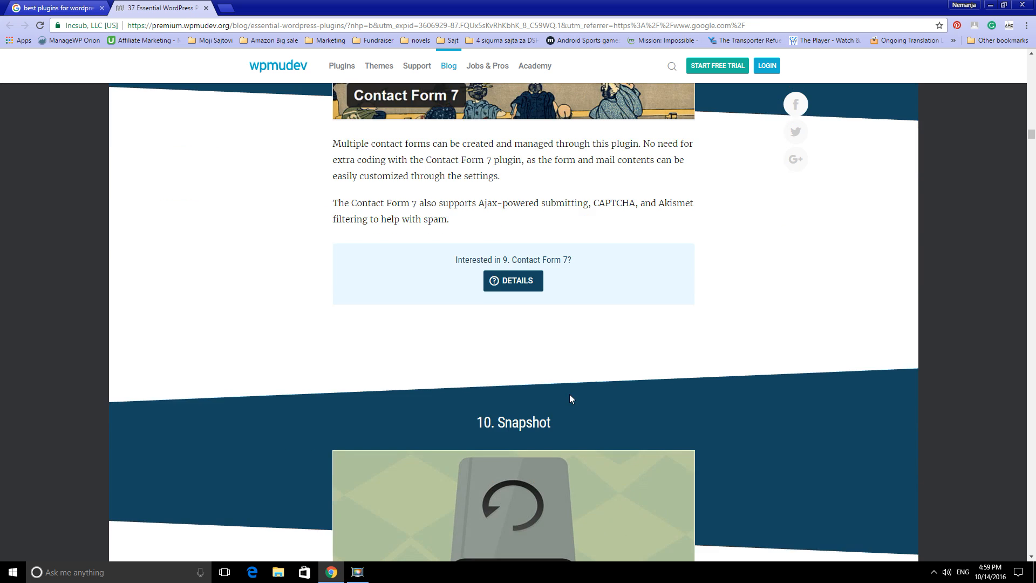
pyautogui.scroll(-18, 564, 384)
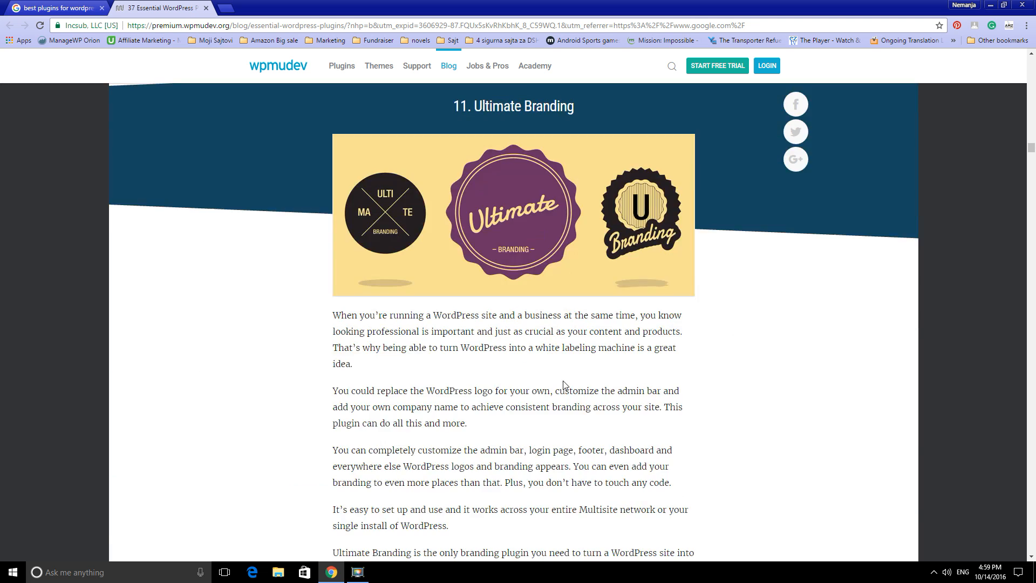
pyautogui.scroll(-20, 565, 380)
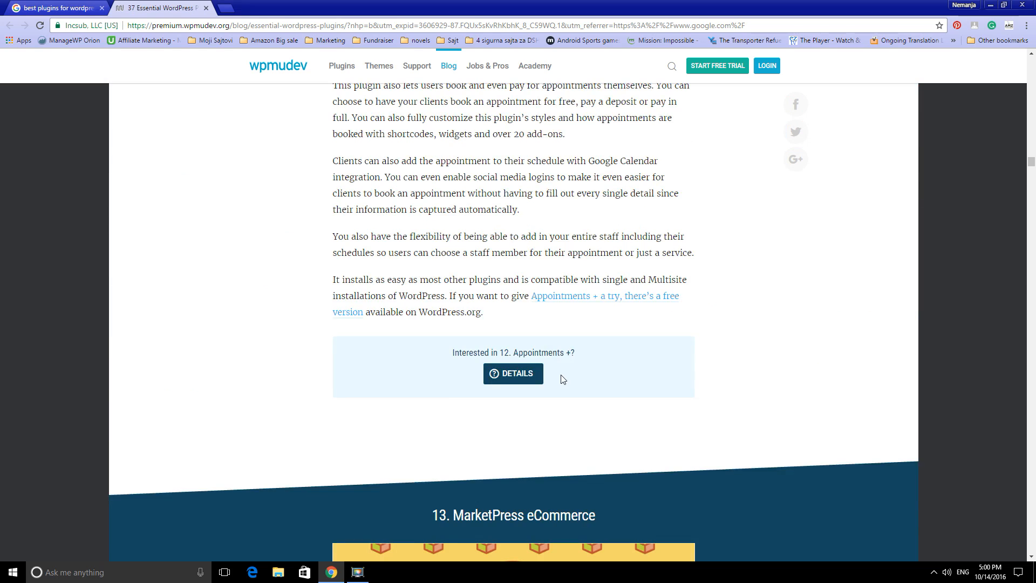
pyautogui.scroll(-20, 561, 379)
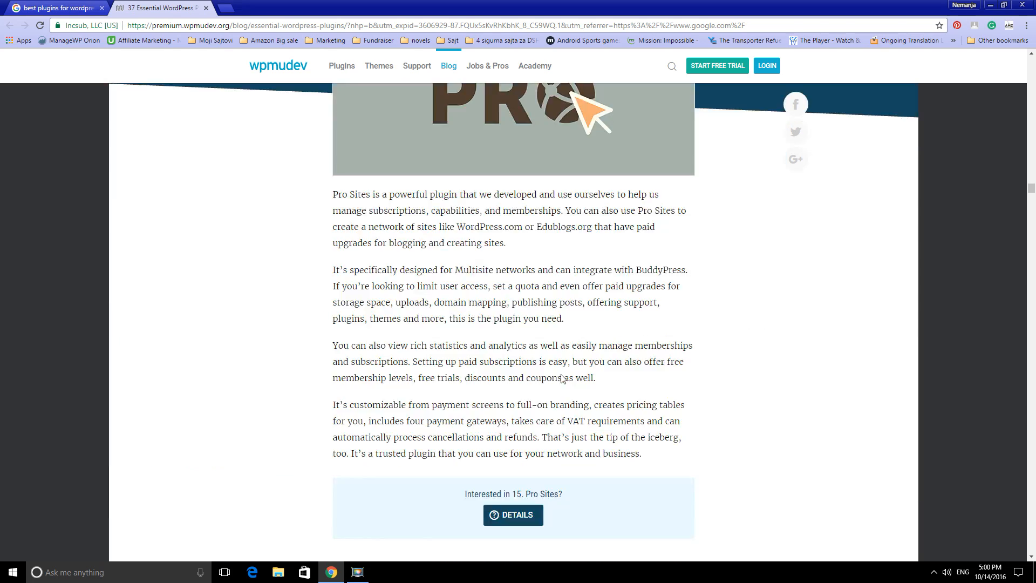
pyautogui.scroll(-10, 545, 377)
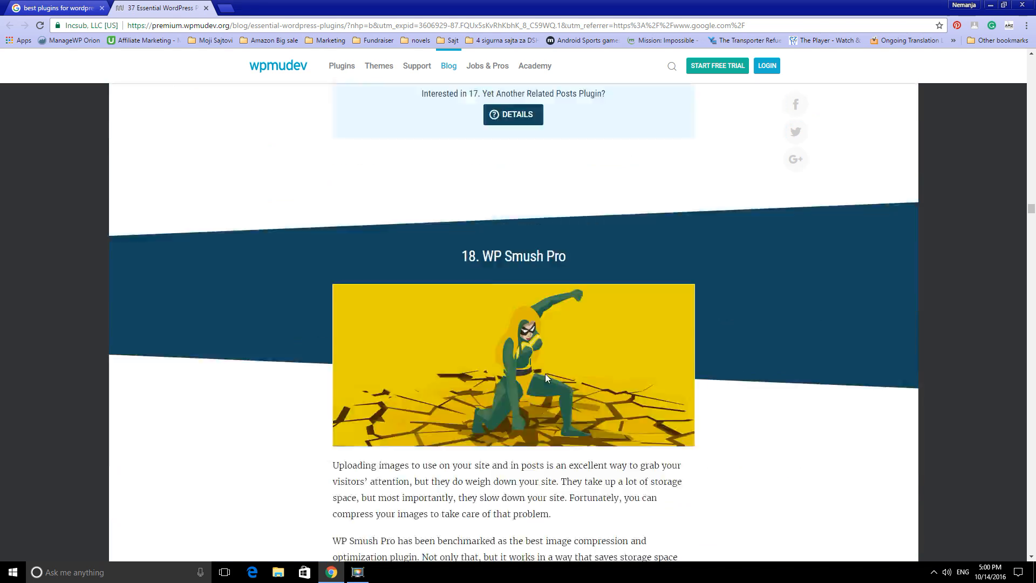
pyautogui.scroll(6, 535, 363)
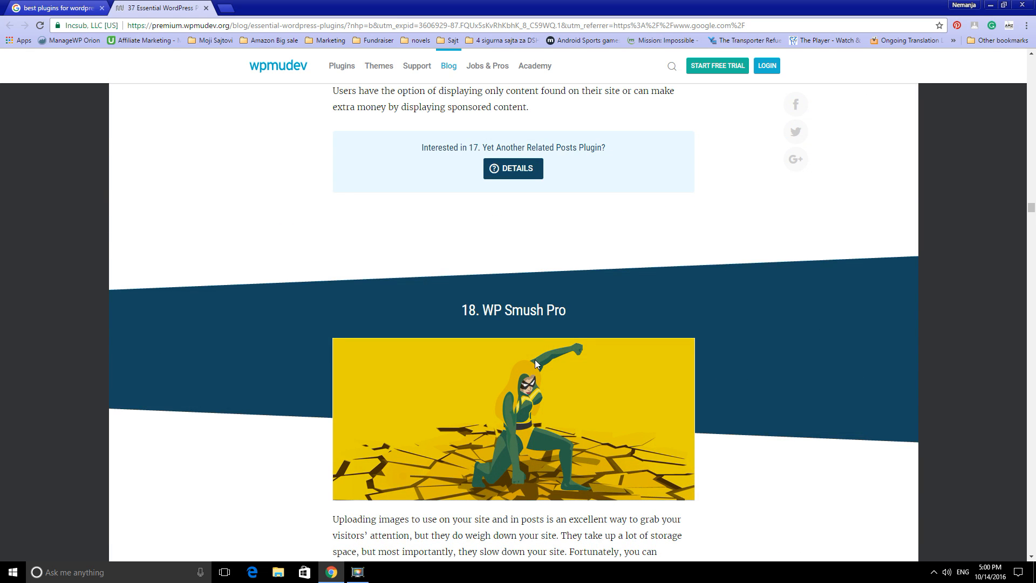
pyautogui.scroll(12, 534, 359)
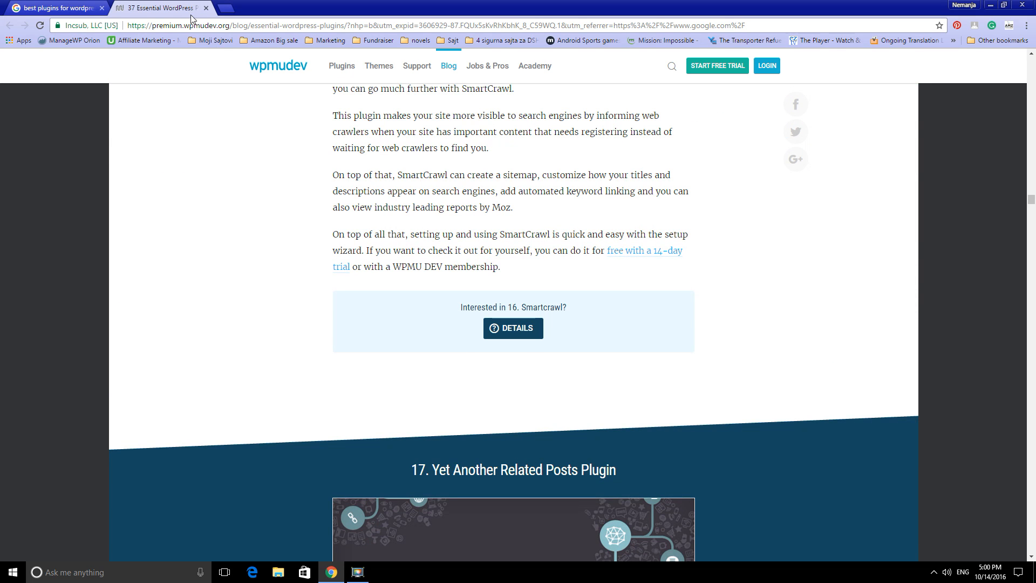
# Close the plugin article and the Google results, leaving only a new blank tab open.
pyautogui.click(206, 7)
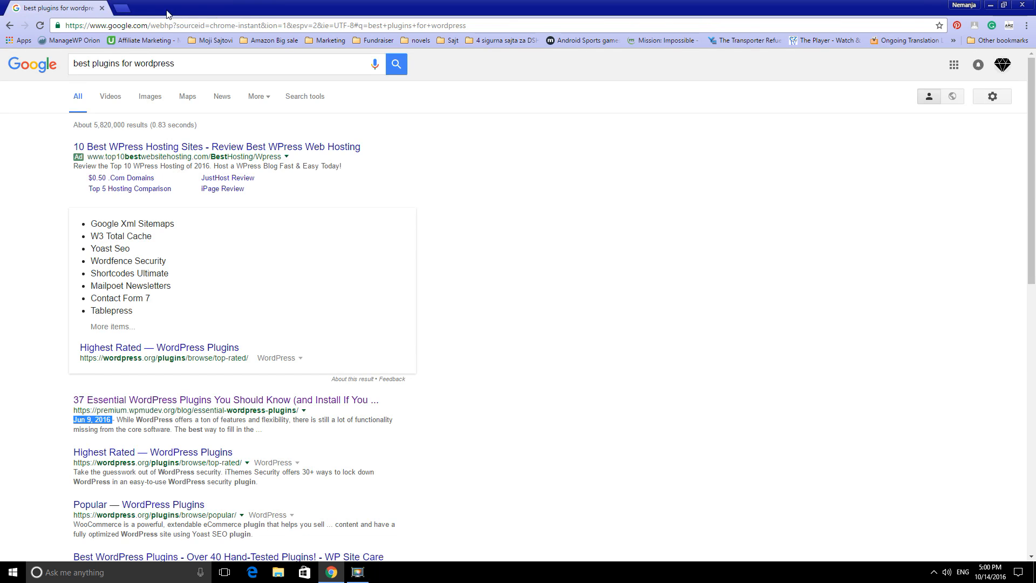
pyautogui.click(124, 8)
pyautogui.click(101, 8)
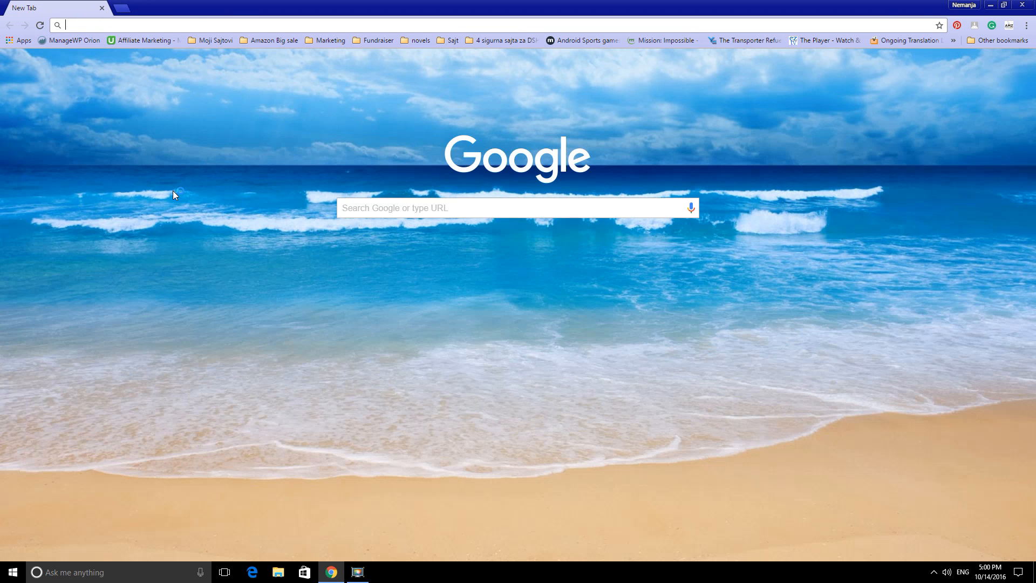